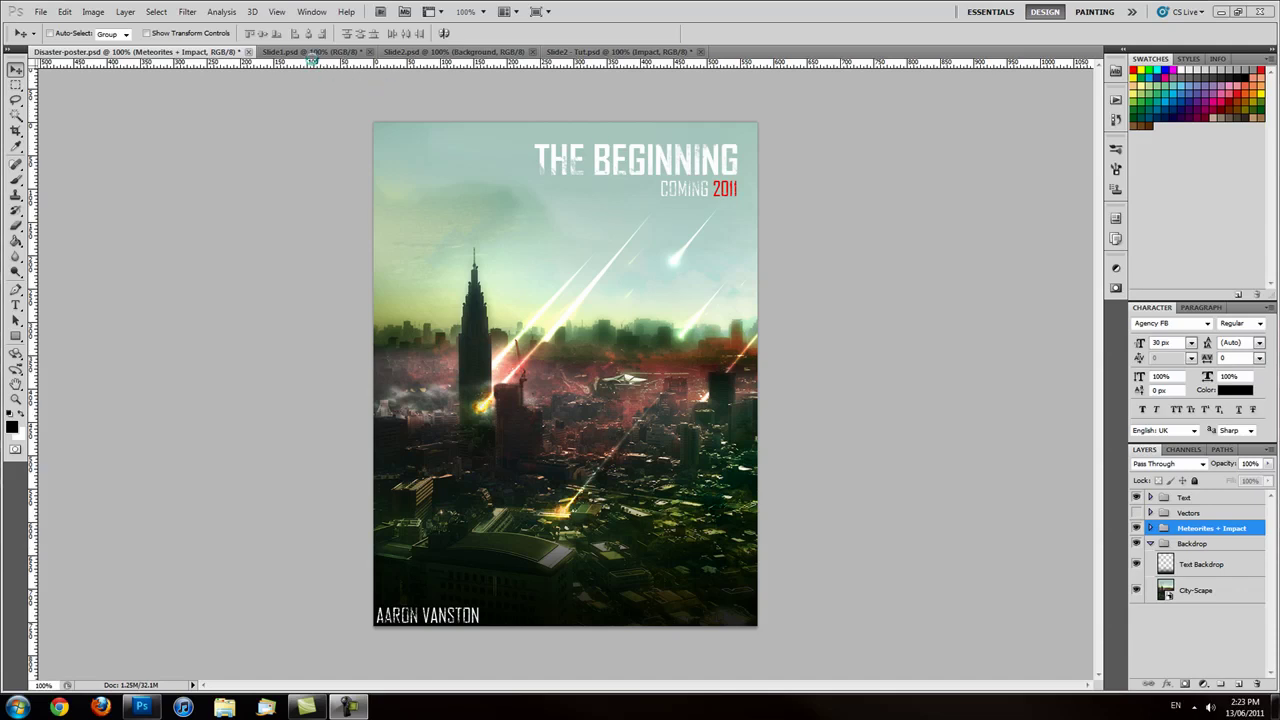
- Switch to the Slide1.psd menu slide titled THE BEGINNING
{"action": "left_click", "coordinate": [312, 52]}
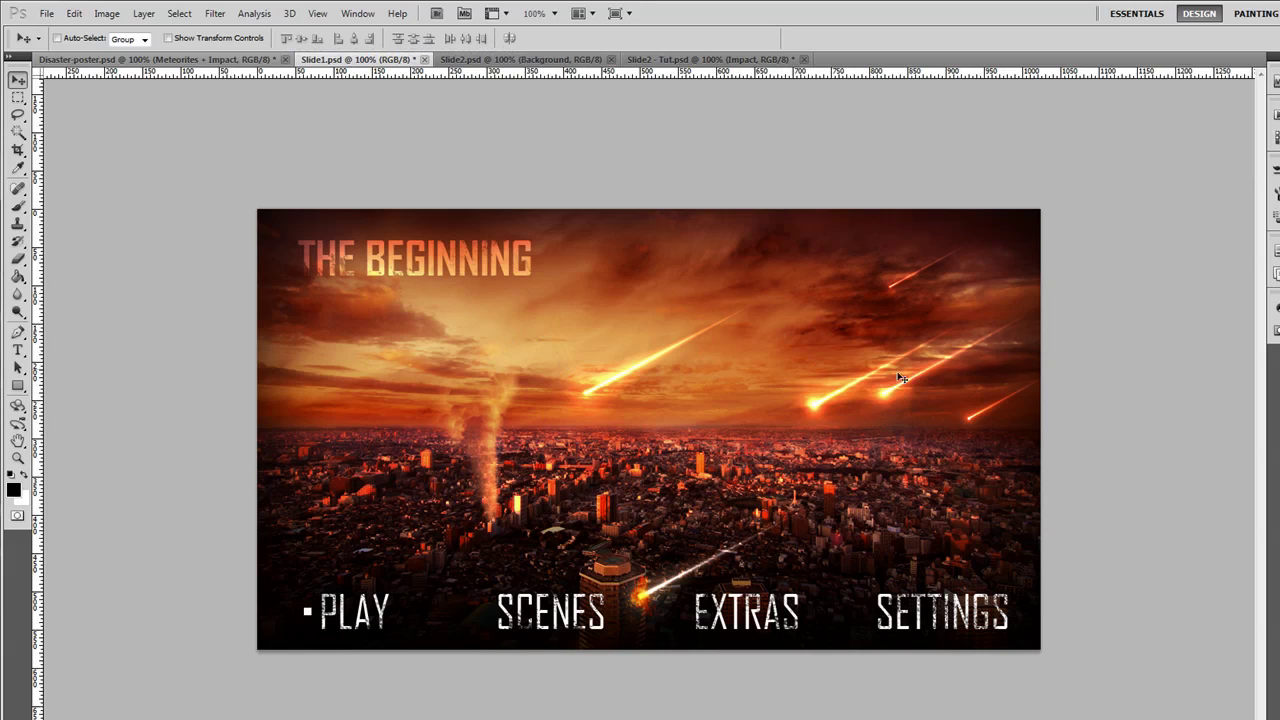
- Switch to the Slide2.psd EXTRAS slide with cyan meteors around the towers
{"action": "left_click", "coordinate": [470, 60]}
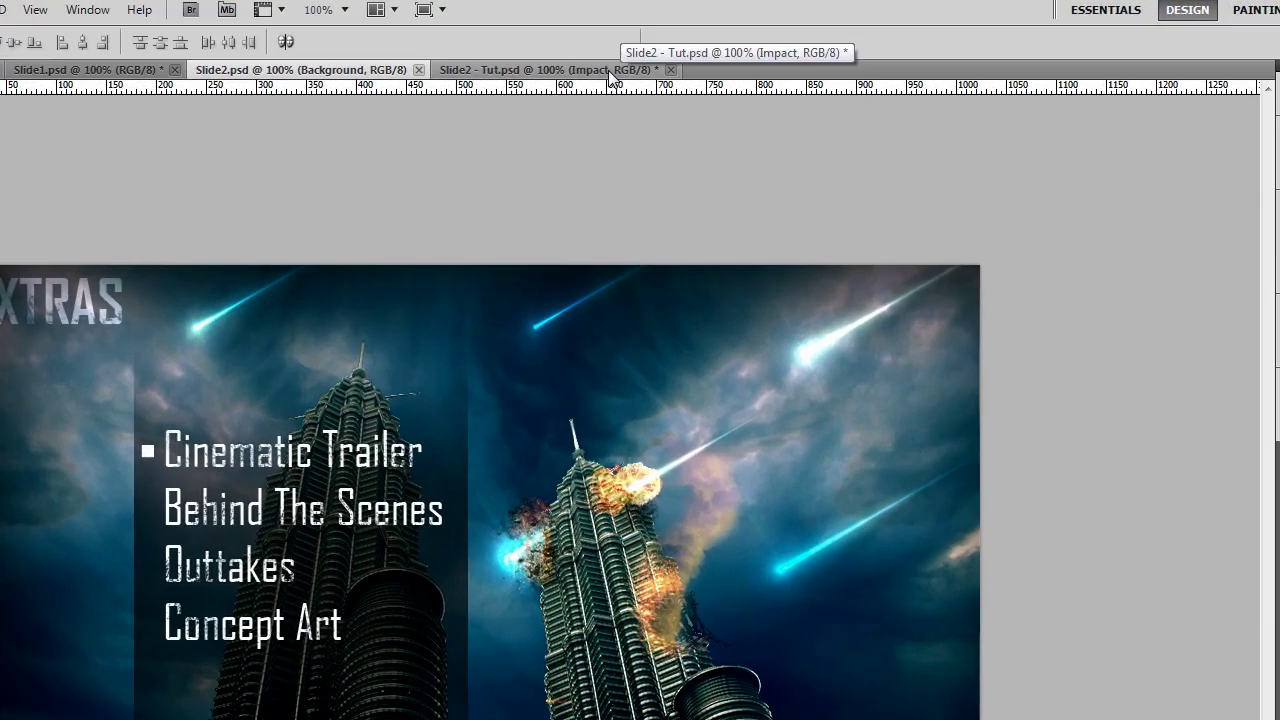
- In Slide2 - Tut.psd, expand and collapse the Background, Sky and Towers groups to inspect them
{"action": "left_click", "coordinate": [608, 70]}
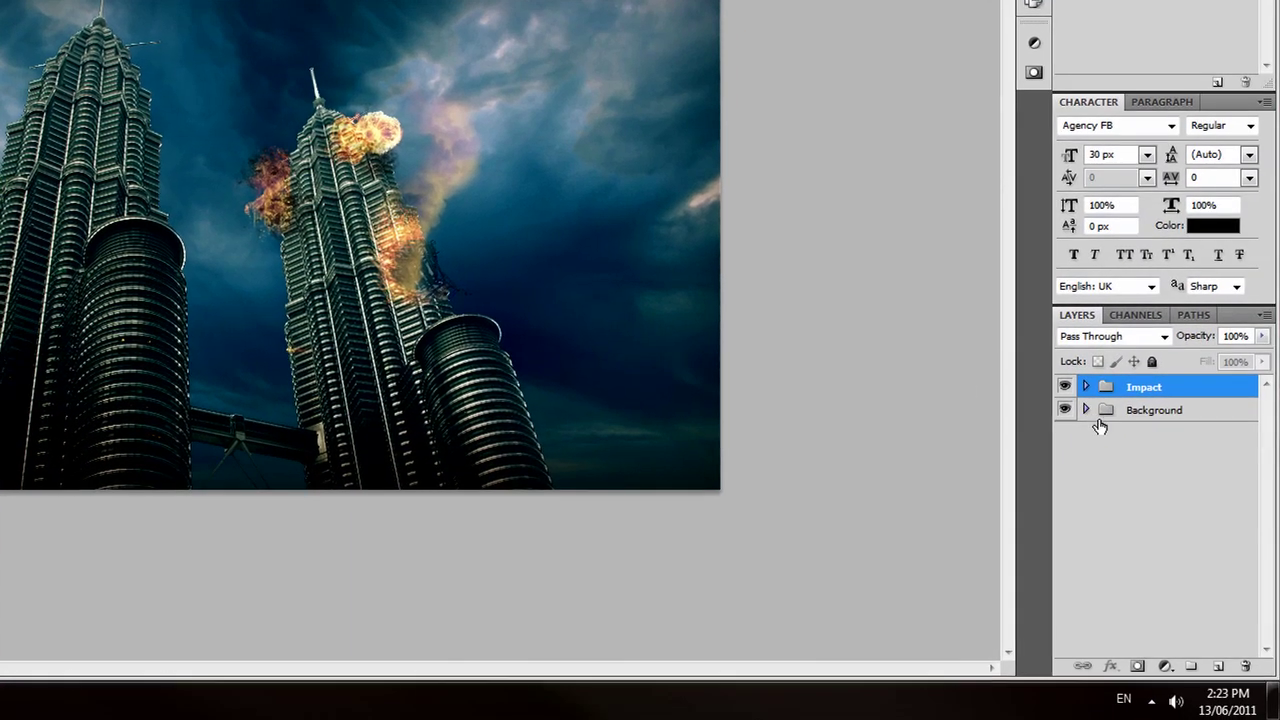
{"action": "left_click", "coordinate": [1086, 410]}
{"action": "left_click", "coordinate": [1100, 481]}
{"action": "left_click", "coordinate": [1101, 458]}
{"action": "scroll", "coordinate": [1100, 463], "scroll_direction": "down", "scroll_amount": 1}
{"action": "scroll", "coordinate": [1100, 463], "scroll_direction": "down", "scroll_amount": 2}
{"action": "scroll", "coordinate": [1100, 463], "scroll_direction": "up", "scroll_amount": 3}
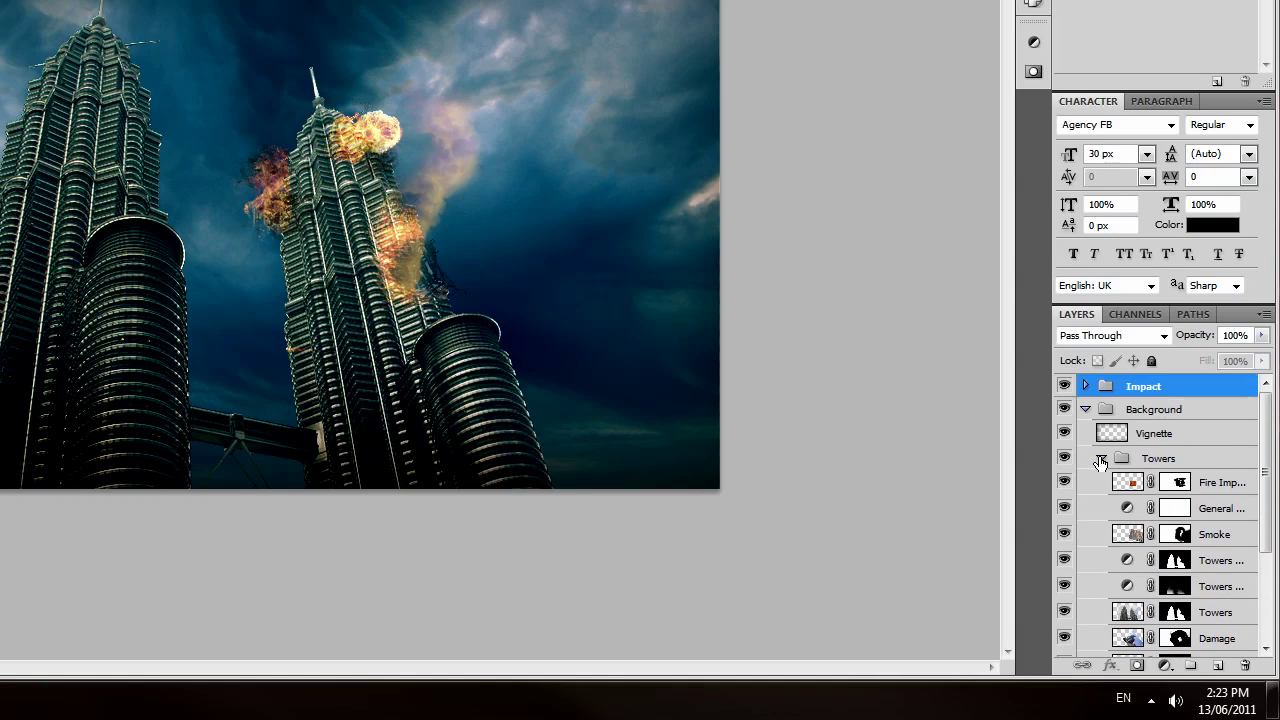
{"action": "left_click", "coordinate": [1101, 458]}
{"action": "left_click", "coordinate": [1101, 481]}
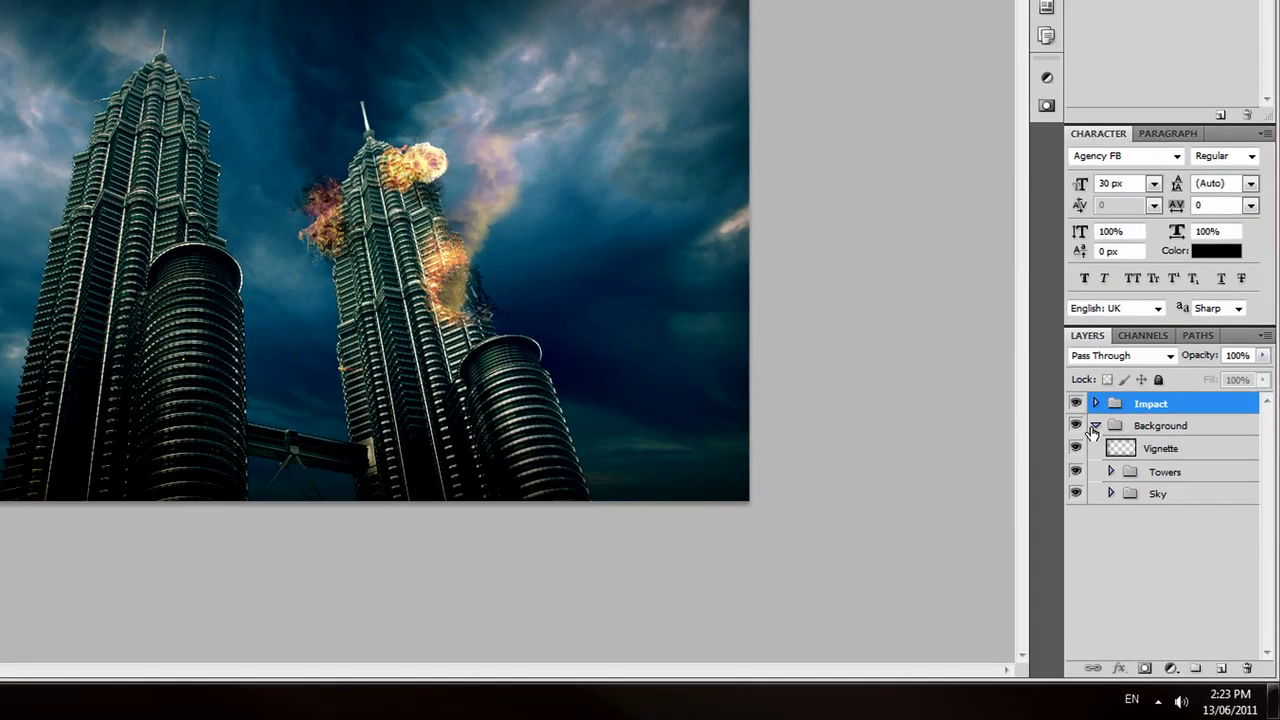
{"action": "left_click", "coordinate": [1095, 426]}
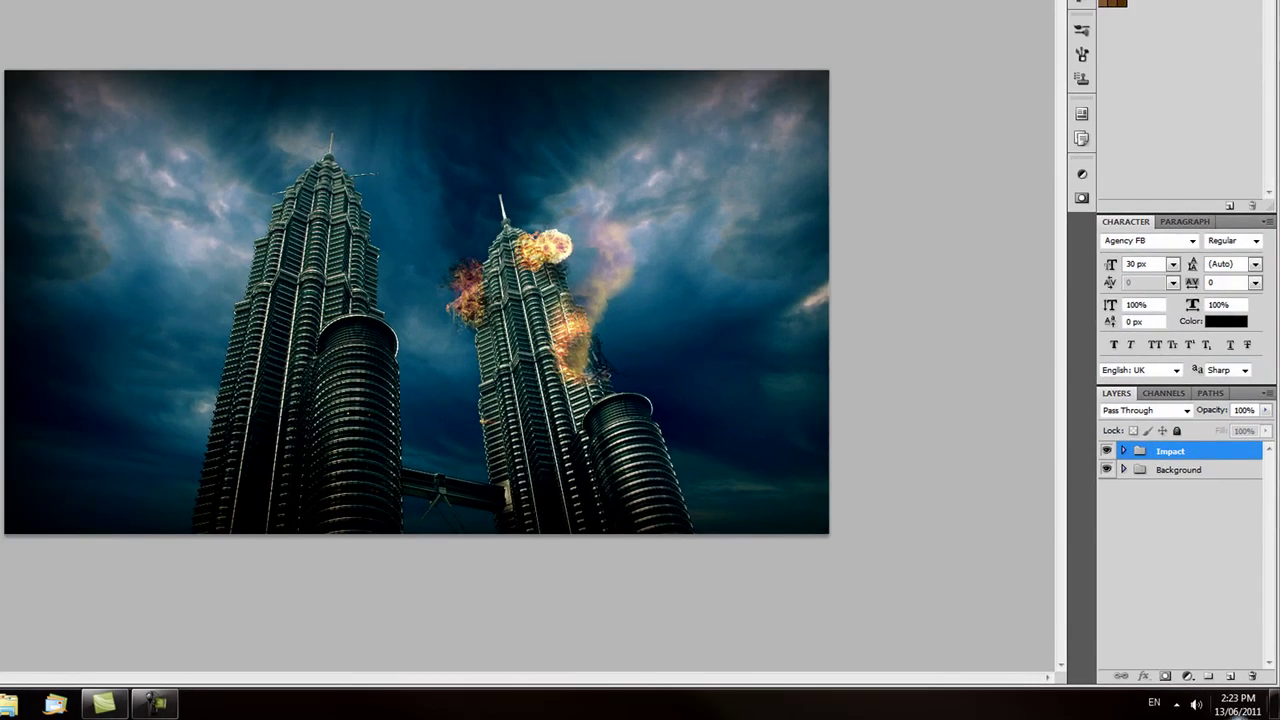
- Add a new layer group named 'Meteorites' above the Impact group
{"action": "left_click", "coordinate": [1208, 677]}
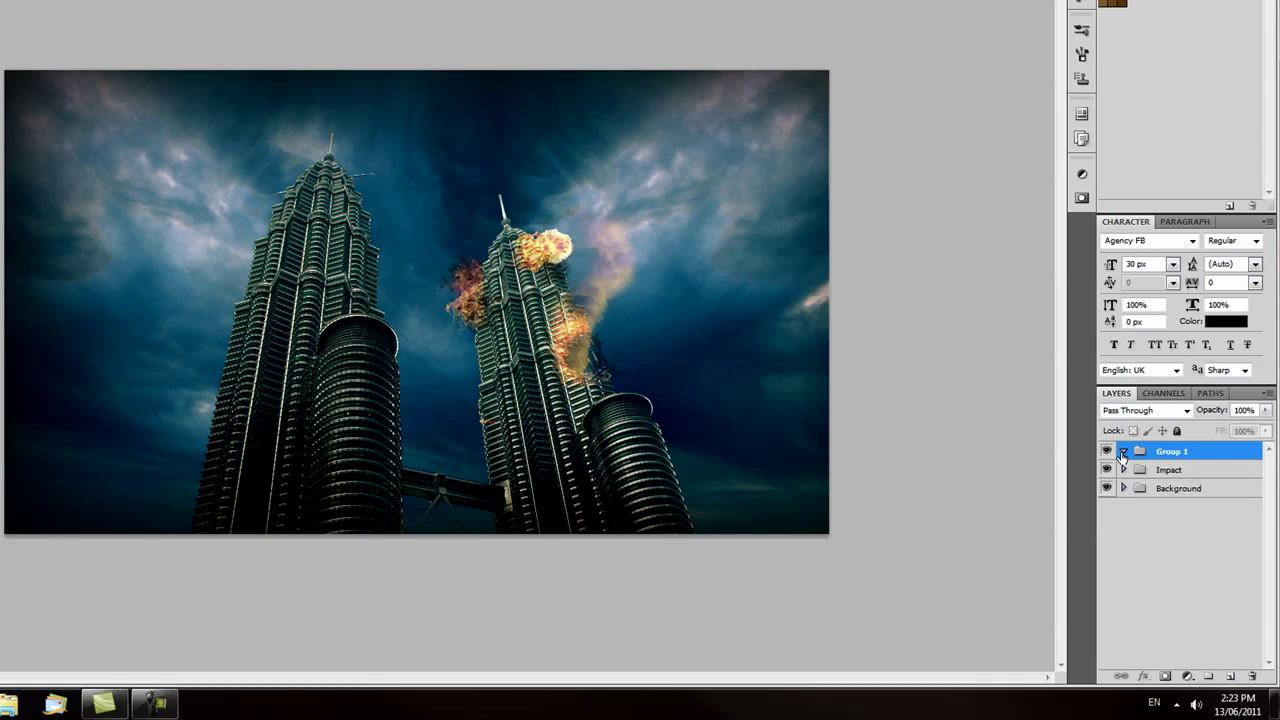
{"action": "double_click", "coordinate": [1168, 459], "text": "alt"}
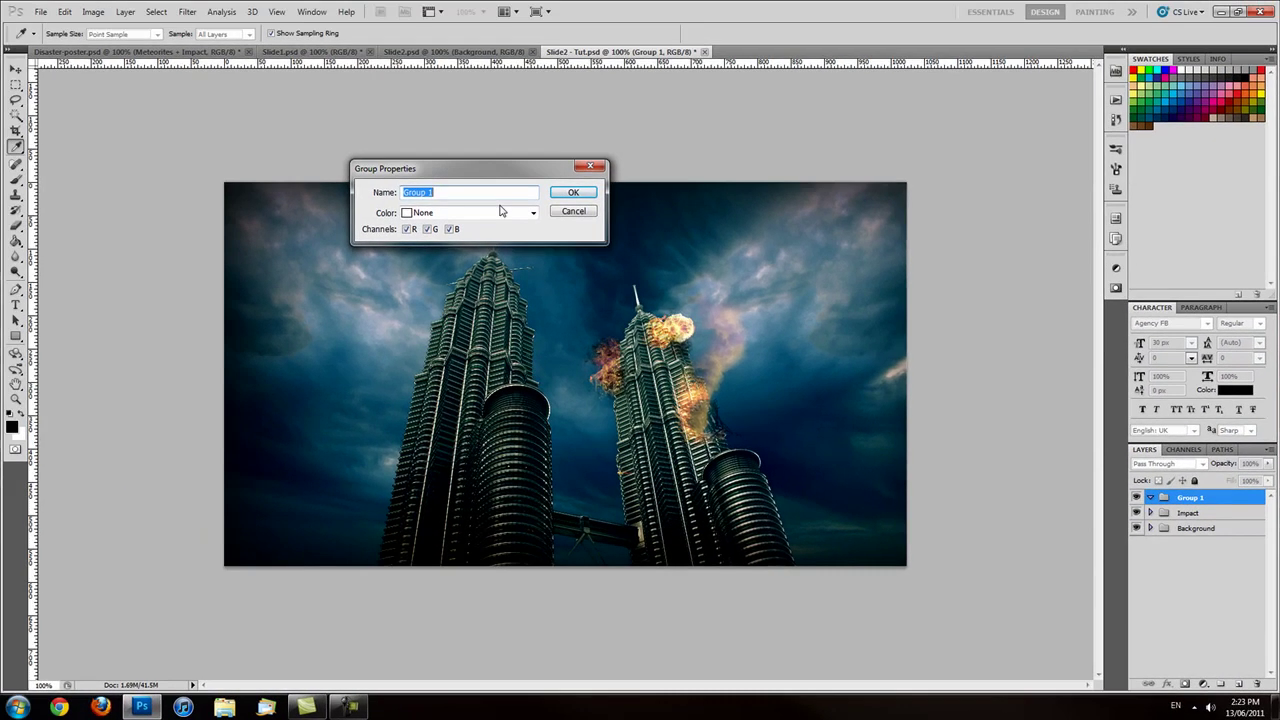
{"action": "type", "text": "Meteorites"}
{"action": "left_click", "coordinate": [555, 194]}
{"action": "key", "text": "v"}
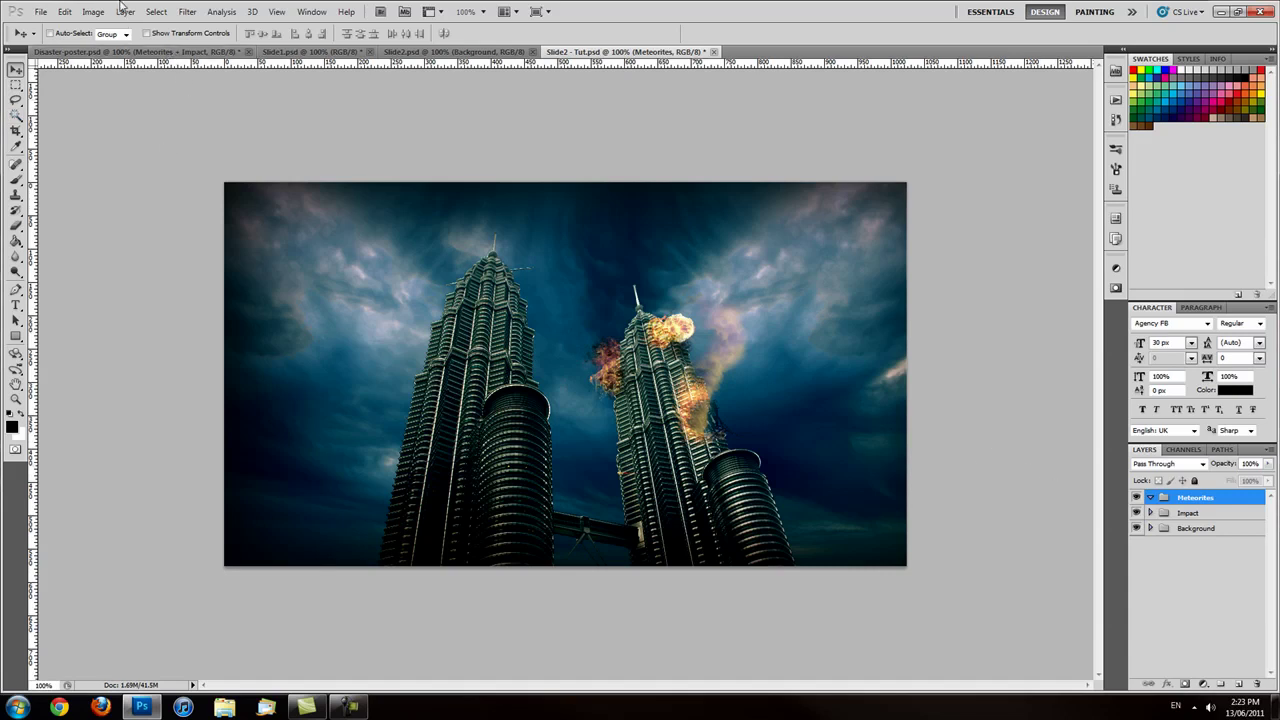
- Create a new 700 × 500 pixel document at 72 ppi
{"action": "left_click", "coordinate": [41, 11]}
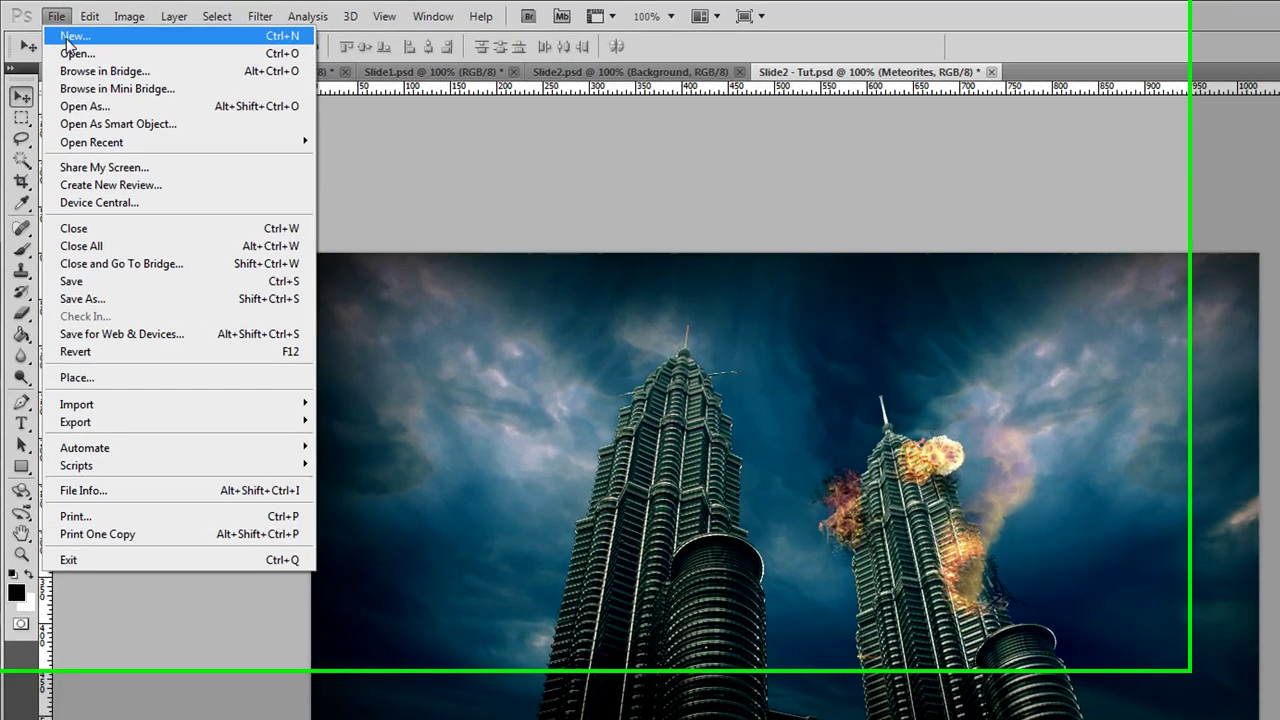
{"action": "left_click", "coordinate": [49, 31]}
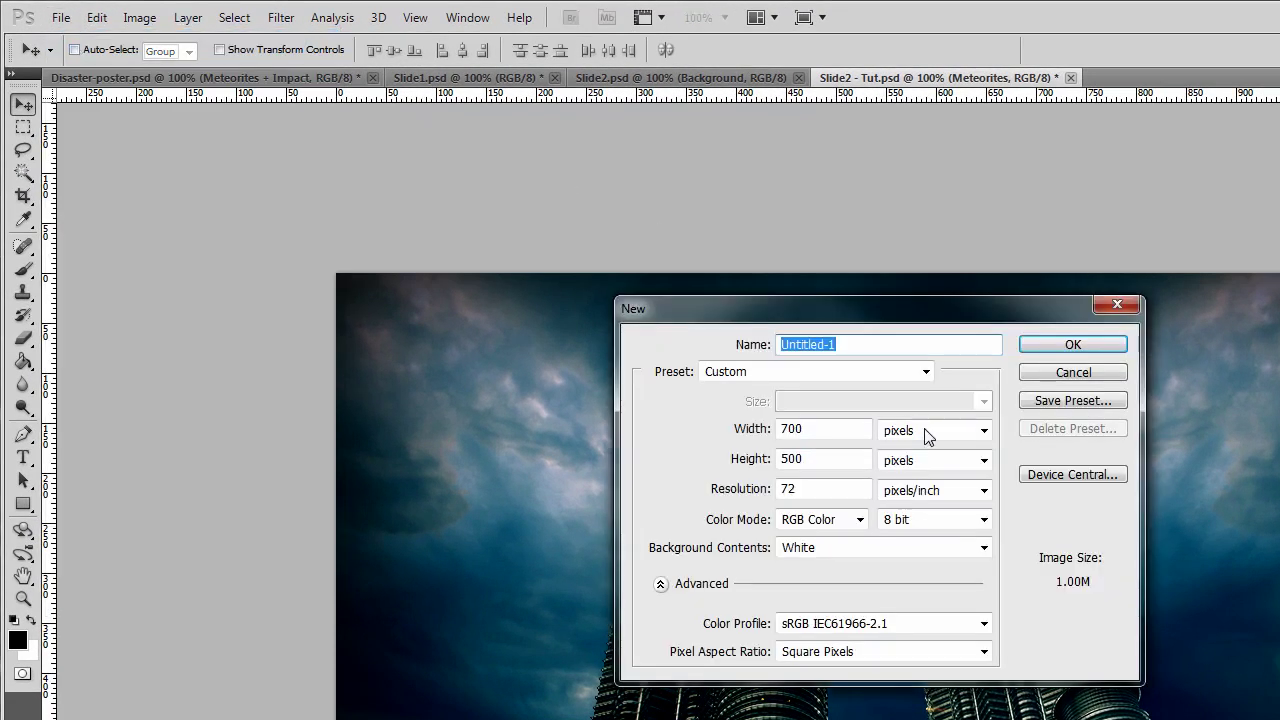
{"action": "double_click", "coordinate": [829, 427]}
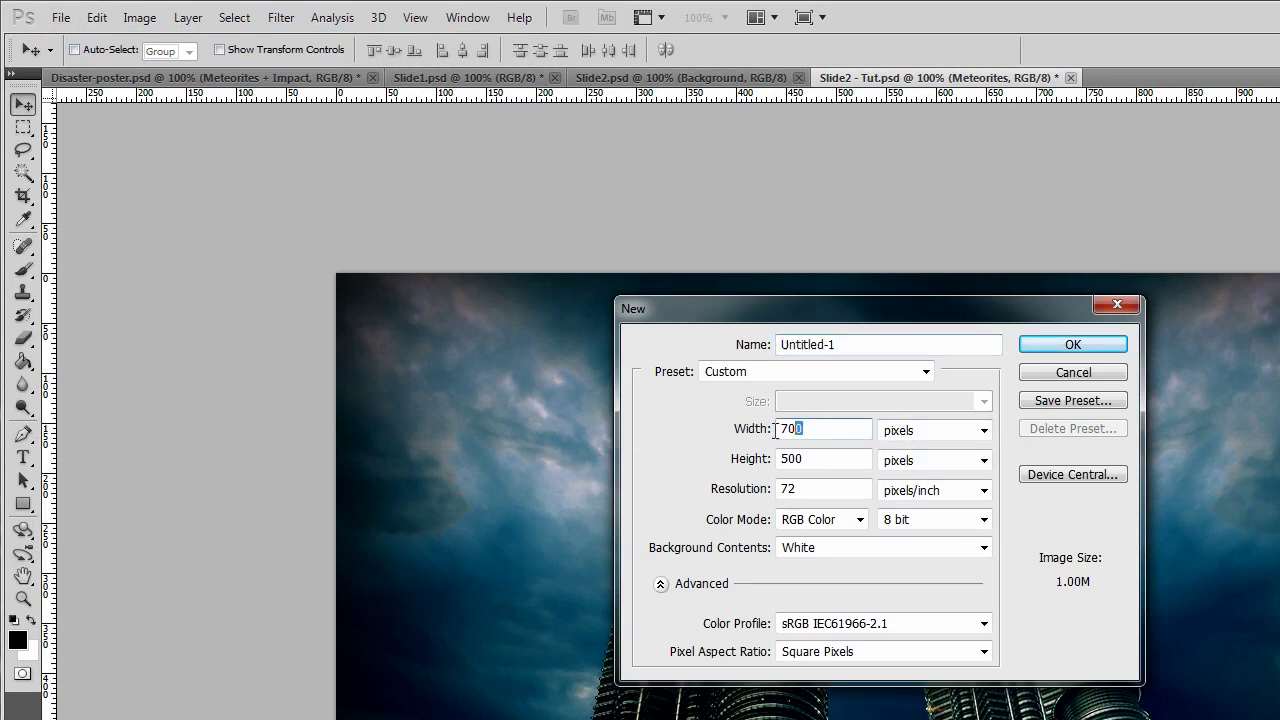
{"action": "double_click", "coordinate": [857, 465]}
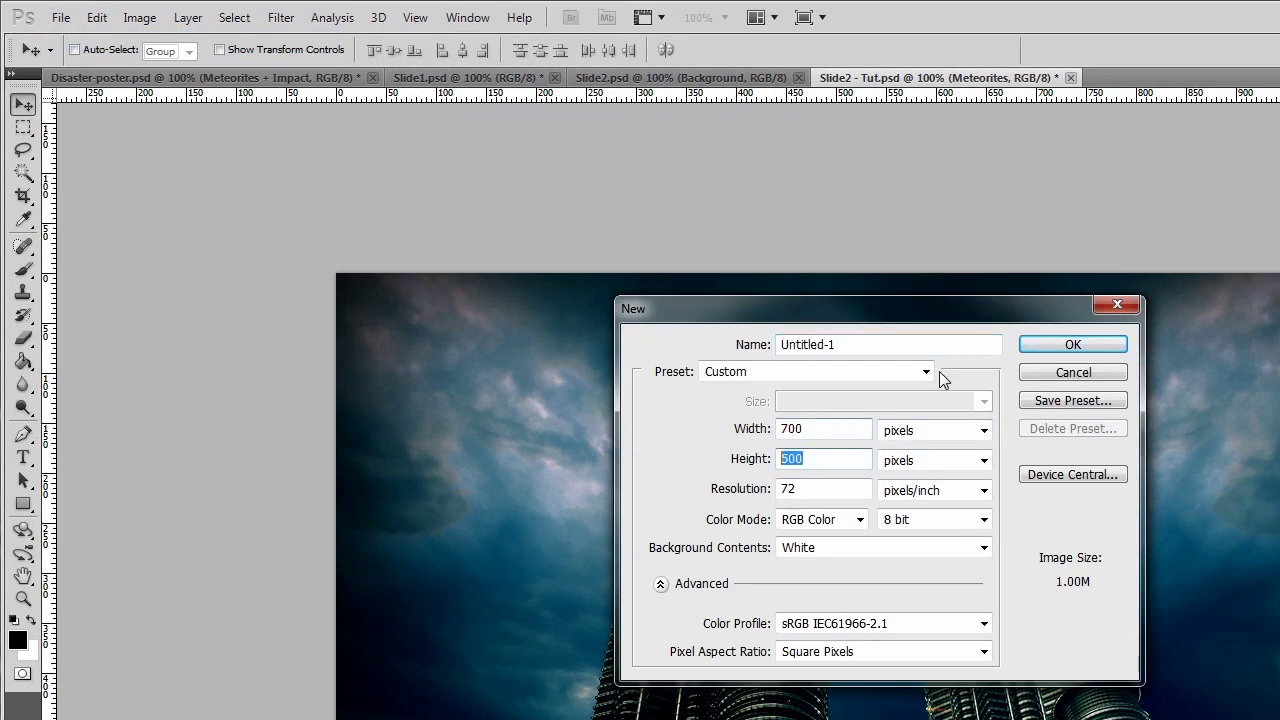
{"action": "left_click", "coordinate": [1065, 345]}
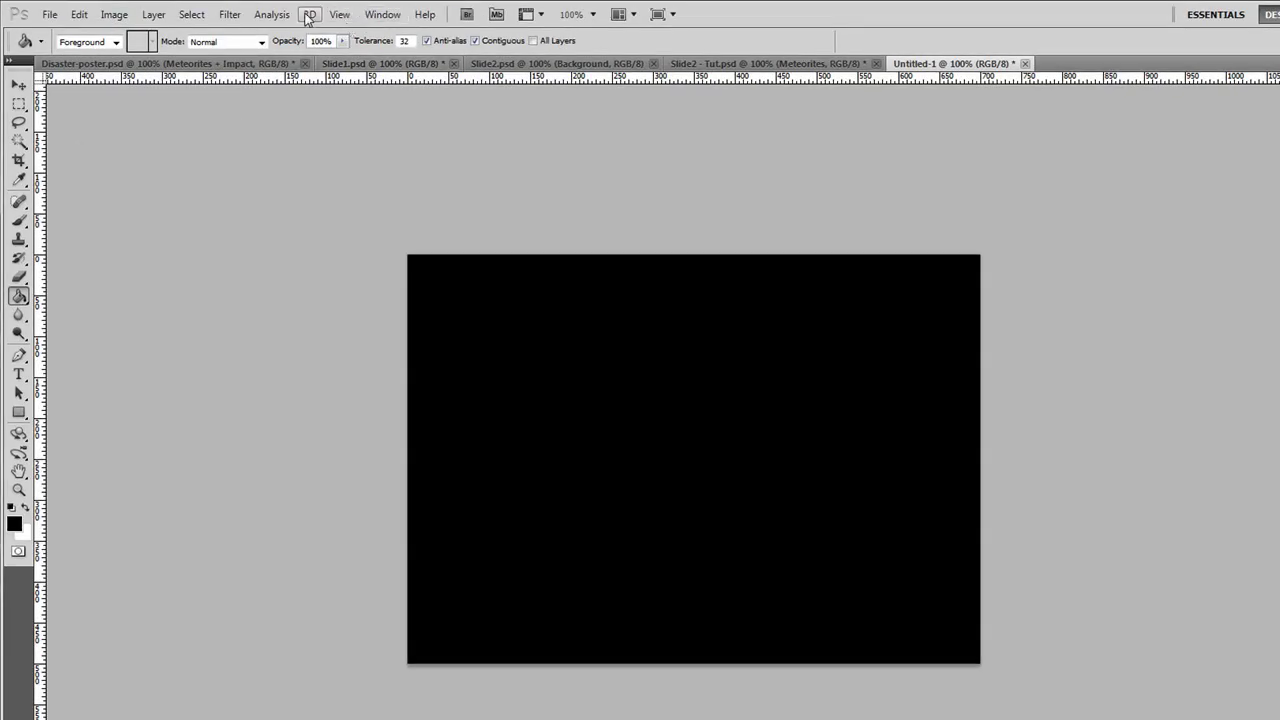
- Render a Lens Flare near the centre of the black Untitled-1 canvas
{"action": "left_click", "coordinate": [229, 14]}
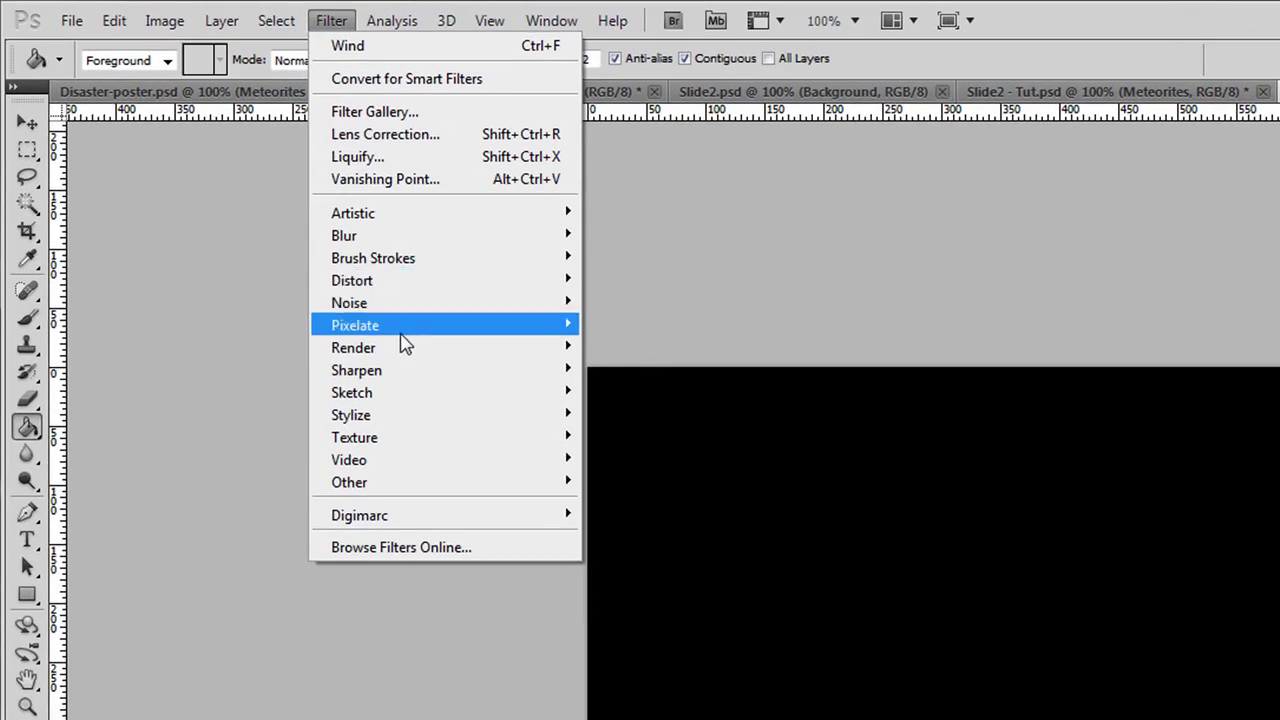
{"action": "mouse_move", "coordinate": [403, 349]}
{"action": "left_click", "coordinate": [213, 414]}
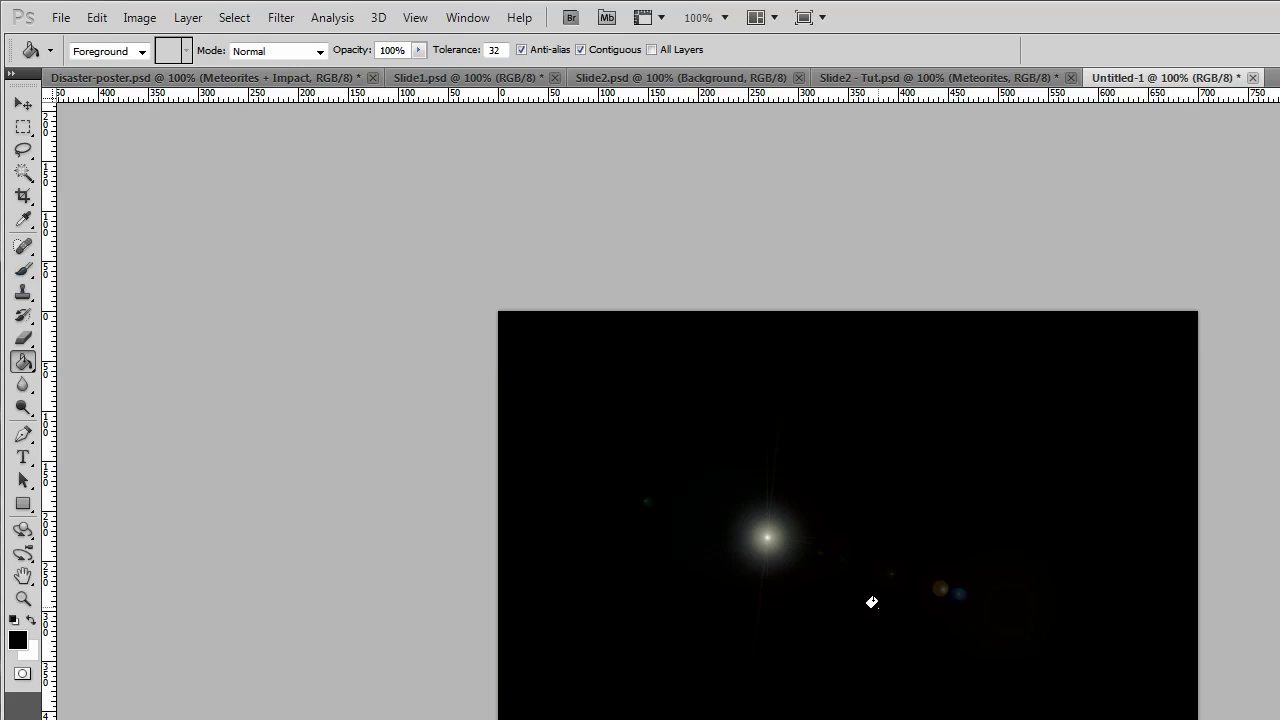
- Paint out the stray flare spots with a black brush, leaving only the central glow
{"action": "left_click", "coordinate": [23, 269]}
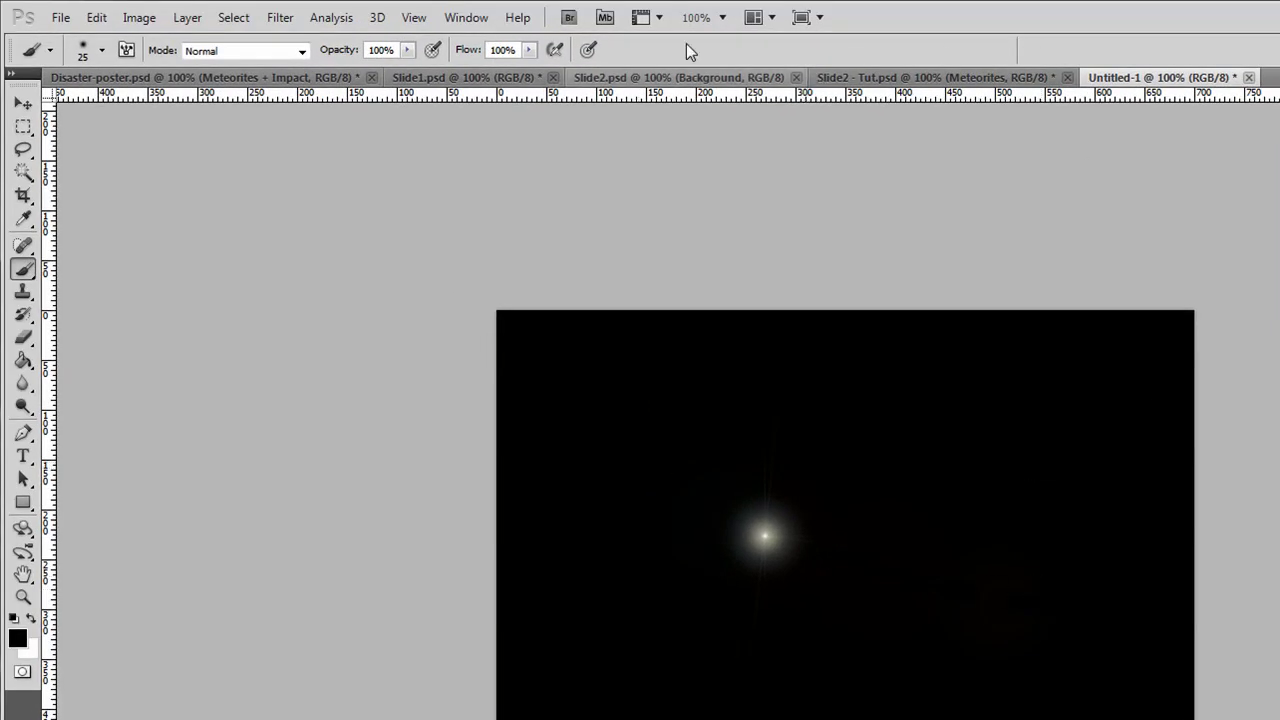
{"action": "left_click", "coordinate": [280, 20]}
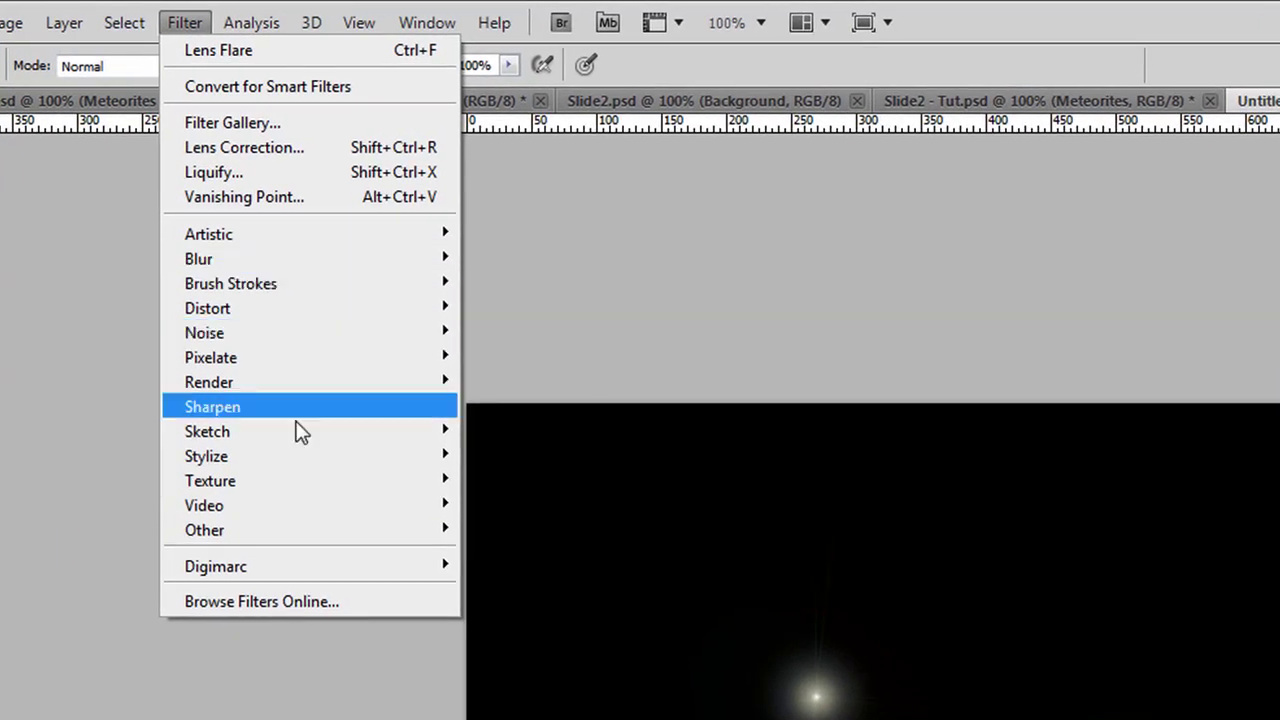
{"action": "mouse_move", "coordinate": [284, 455]}
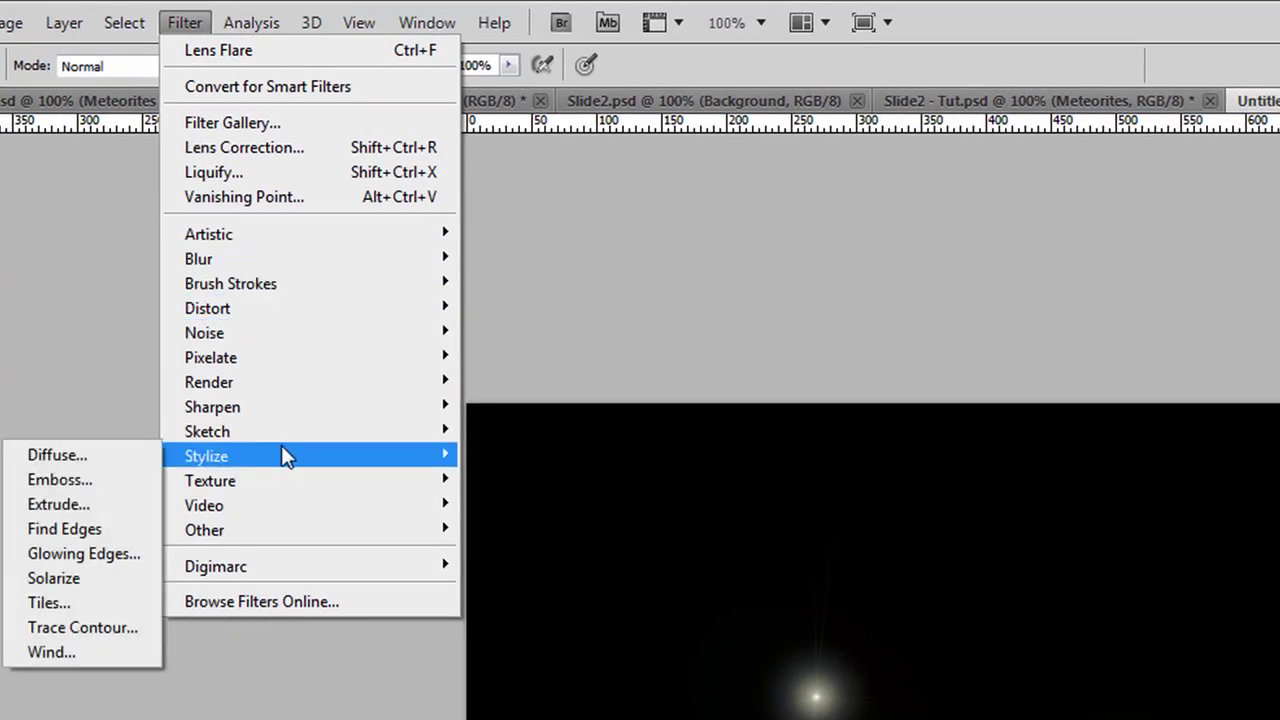
- Apply the Wind filter, method Wind, From the Left, to the flare
{"action": "mouse_move", "coordinate": [240, 463]}
{"action": "left_click", "coordinate": [88, 657]}
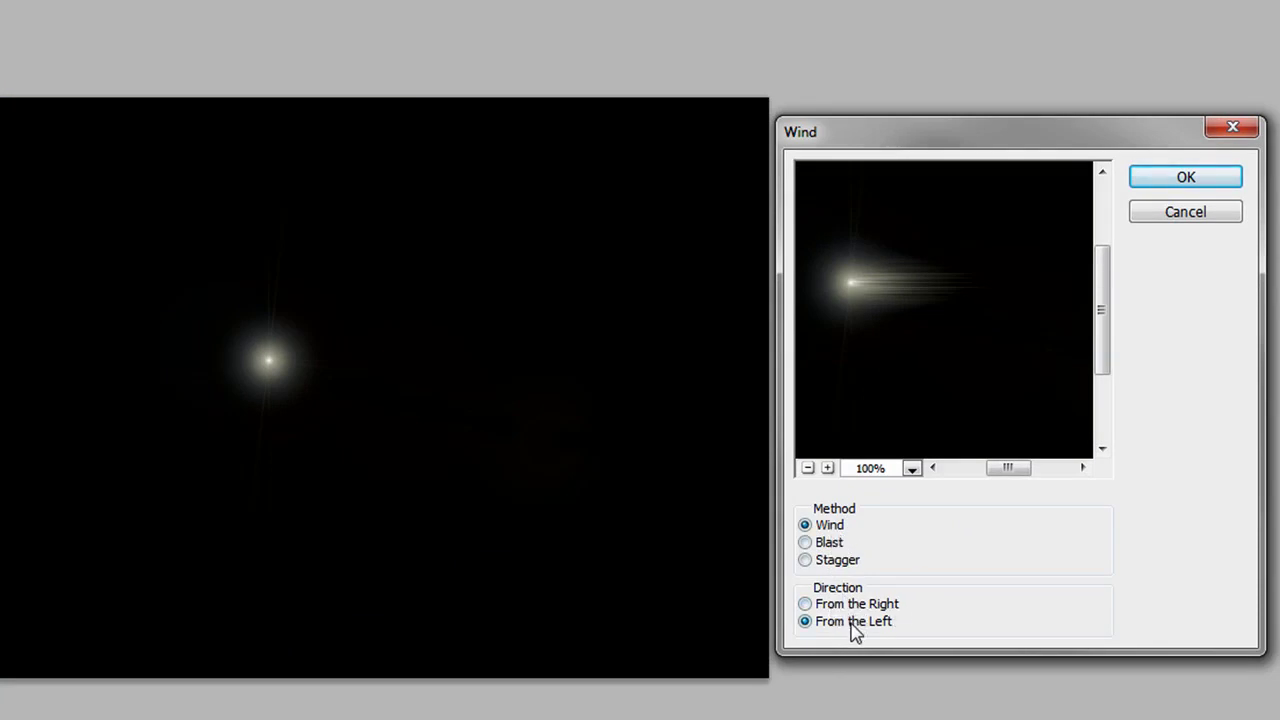
{"action": "left_click", "coordinate": [1215, 183]}
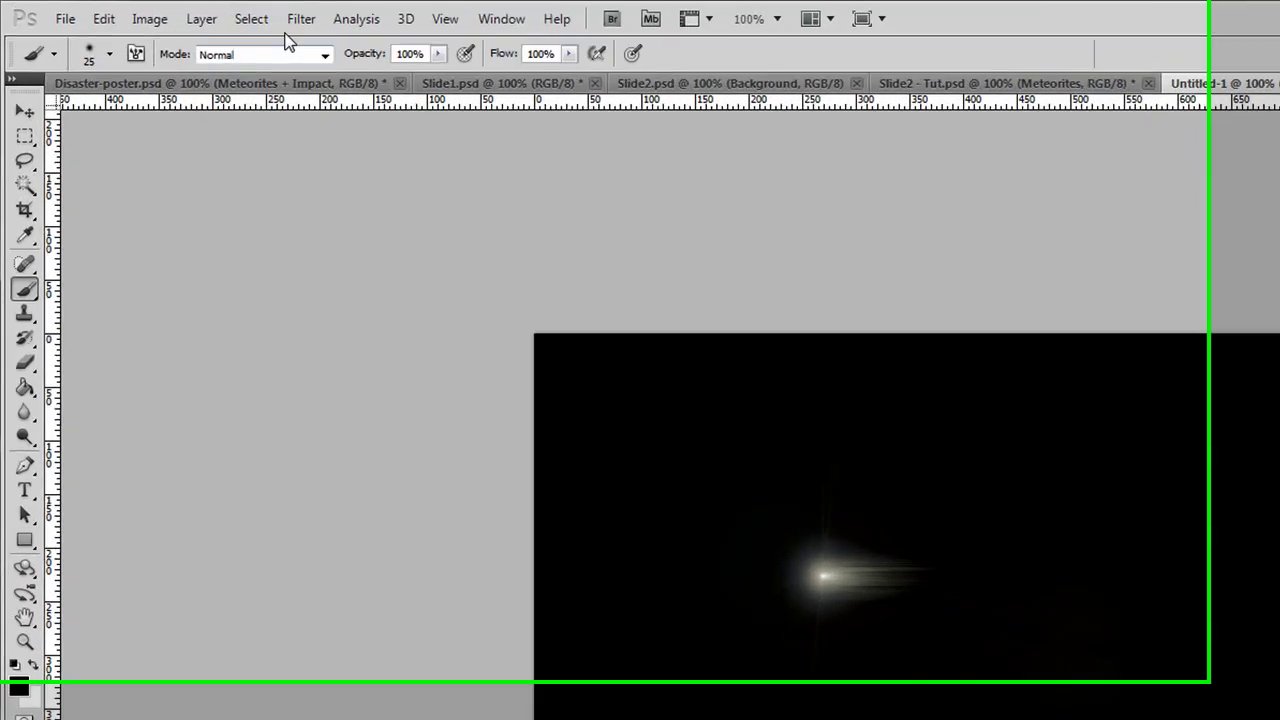
- Reapply Wind several more times to stretch the streak further right
{"action": "left_click", "coordinate": [187, 11]}
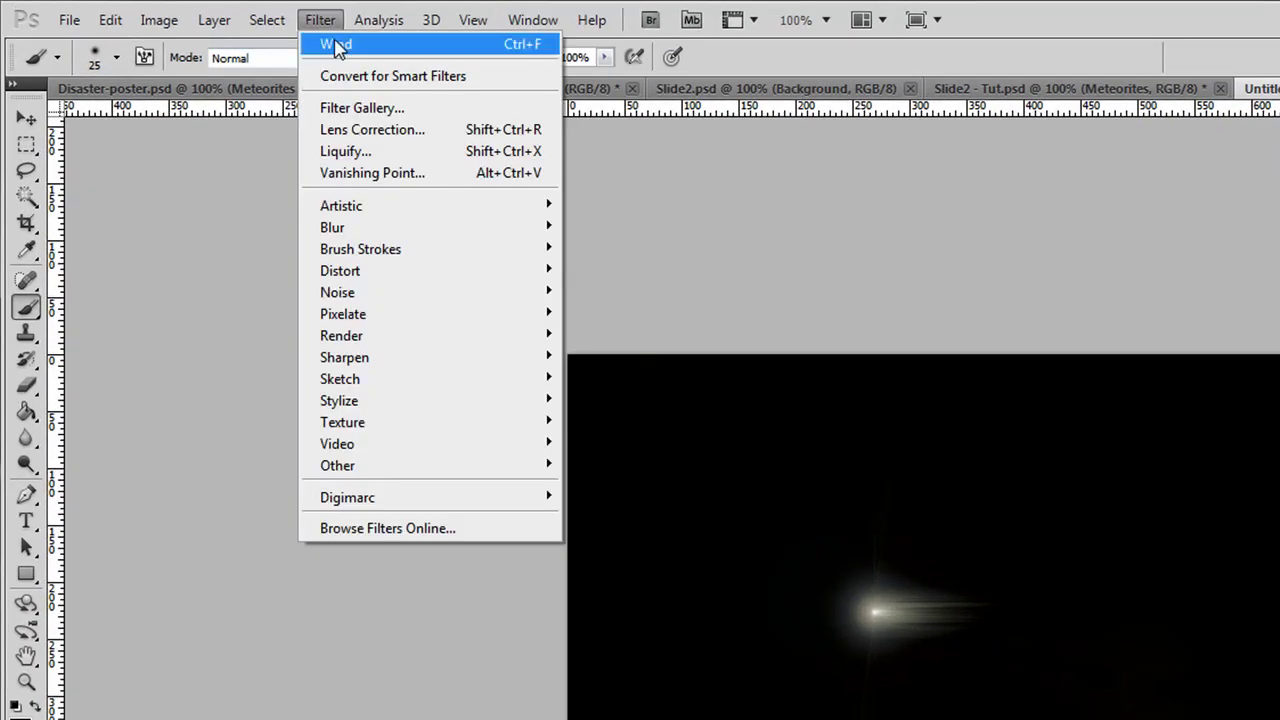
{"action": "left_click", "coordinate": [348, 46]}
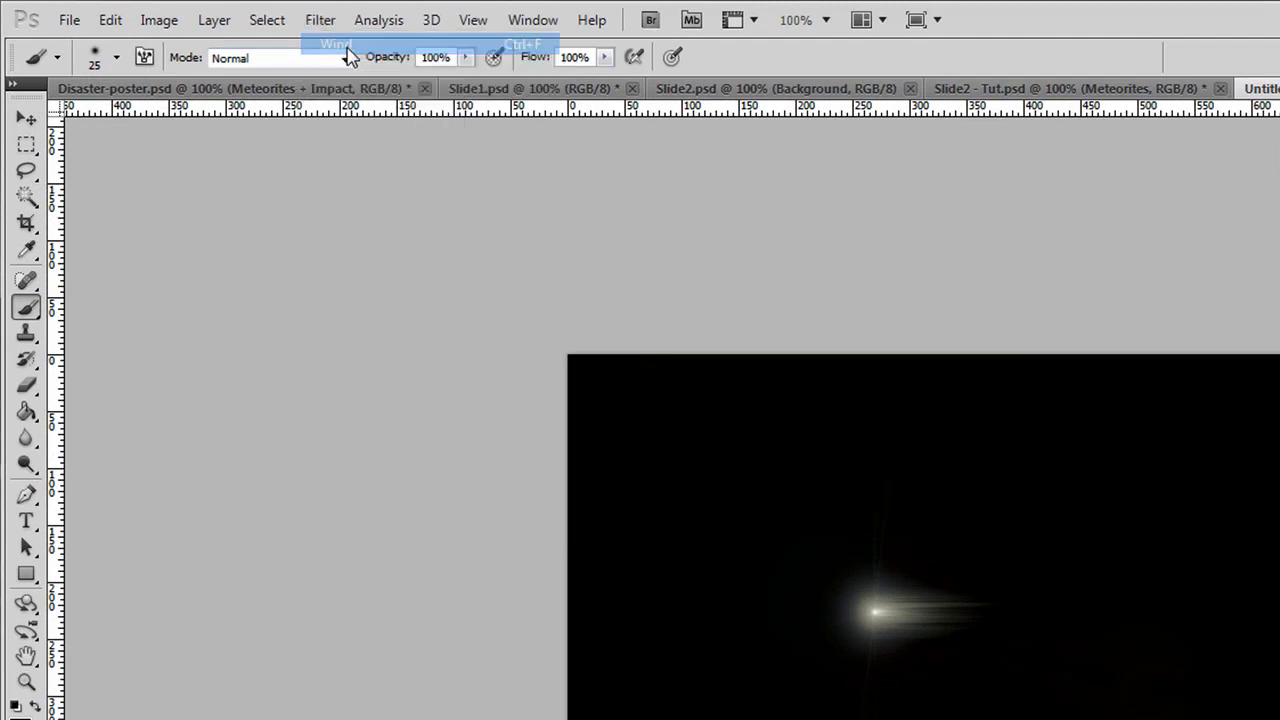
{"action": "left_click", "coordinate": [335, 22]}
{"action": "left_click", "coordinate": [334, 42]}
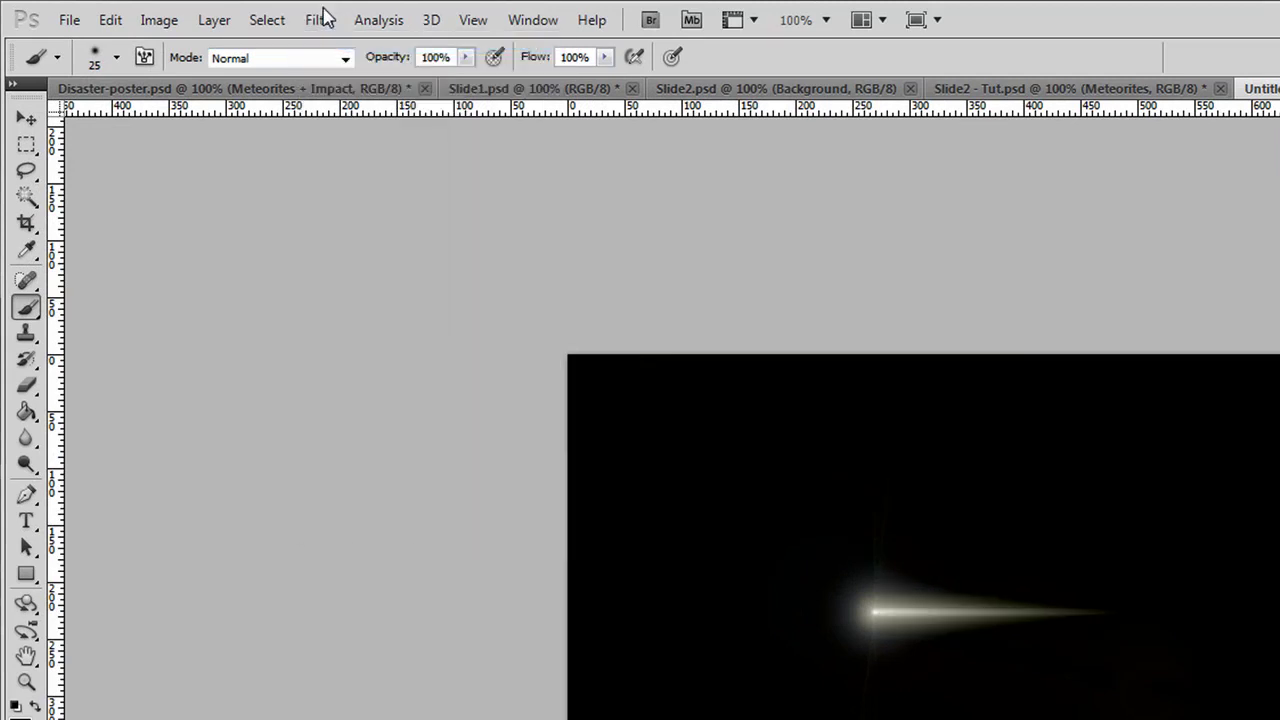
{"action": "left_click", "coordinate": [328, 20]}
{"action": "left_click", "coordinate": [332, 44]}
{"action": "left_click", "coordinate": [330, 21]}
{"action": "left_click", "coordinate": [332, 44]}
{"action": "left_click", "coordinate": [316, 19]}
{"action": "left_click", "coordinate": [330, 44]}
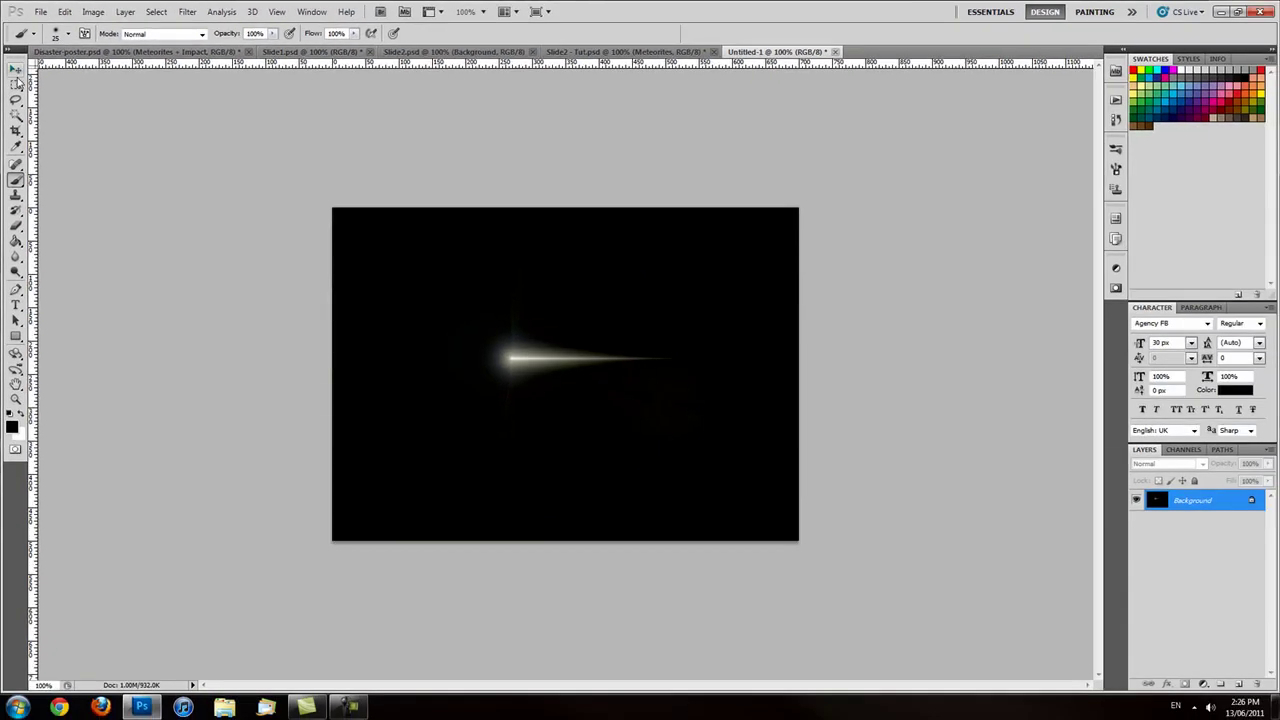
- Copy a rectangular selection around the meteor streak and return to Slide2 - Tut.psd
{"action": "left_click", "coordinate": [15, 86]}
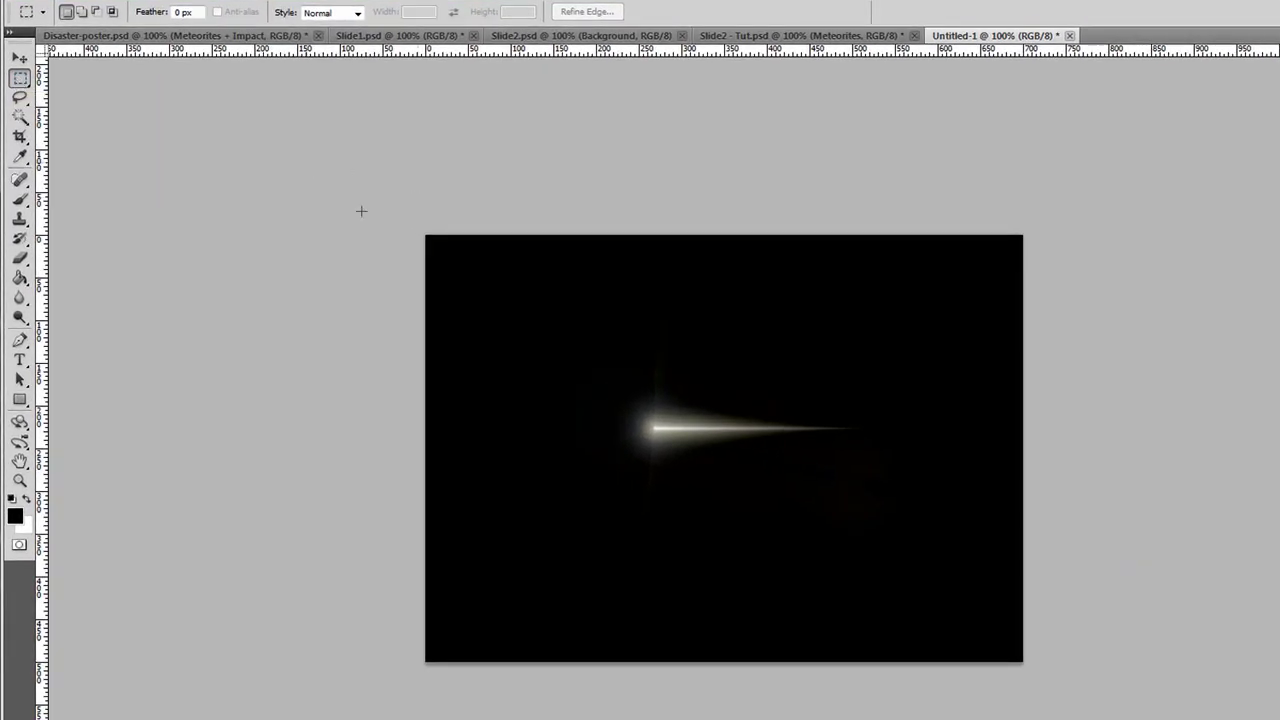
{"action": "key", "text": "ctrl+a"}
{"action": "key", "text": "ctrl+d"}
{"action": "mouse_move", "coordinate": [690, 428]}
{"action": "left_mouse_down"}
{"action": "mouse_move", "coordinate": [931, 529]}
{"action": "mouse_move", "coordinate": [915, 518]}
{"action": "left_mouse_up"}
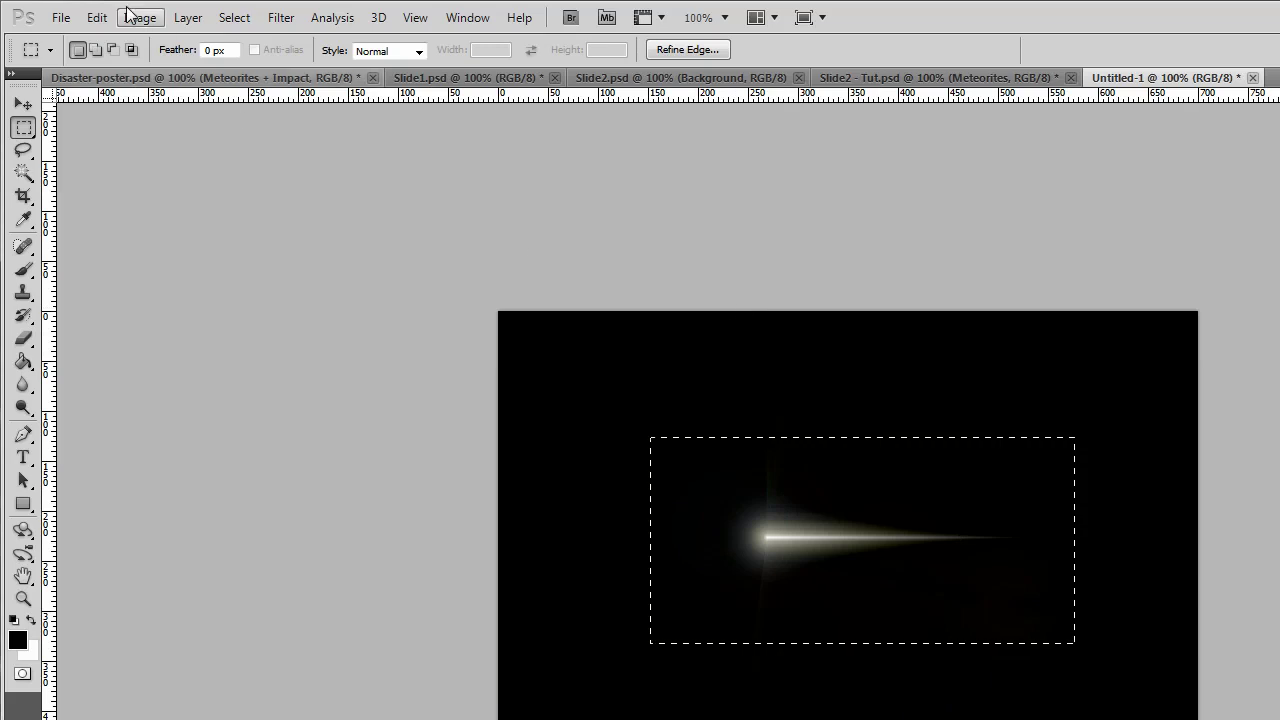
{"action": "left_click", "coordinate": [97, 17]}
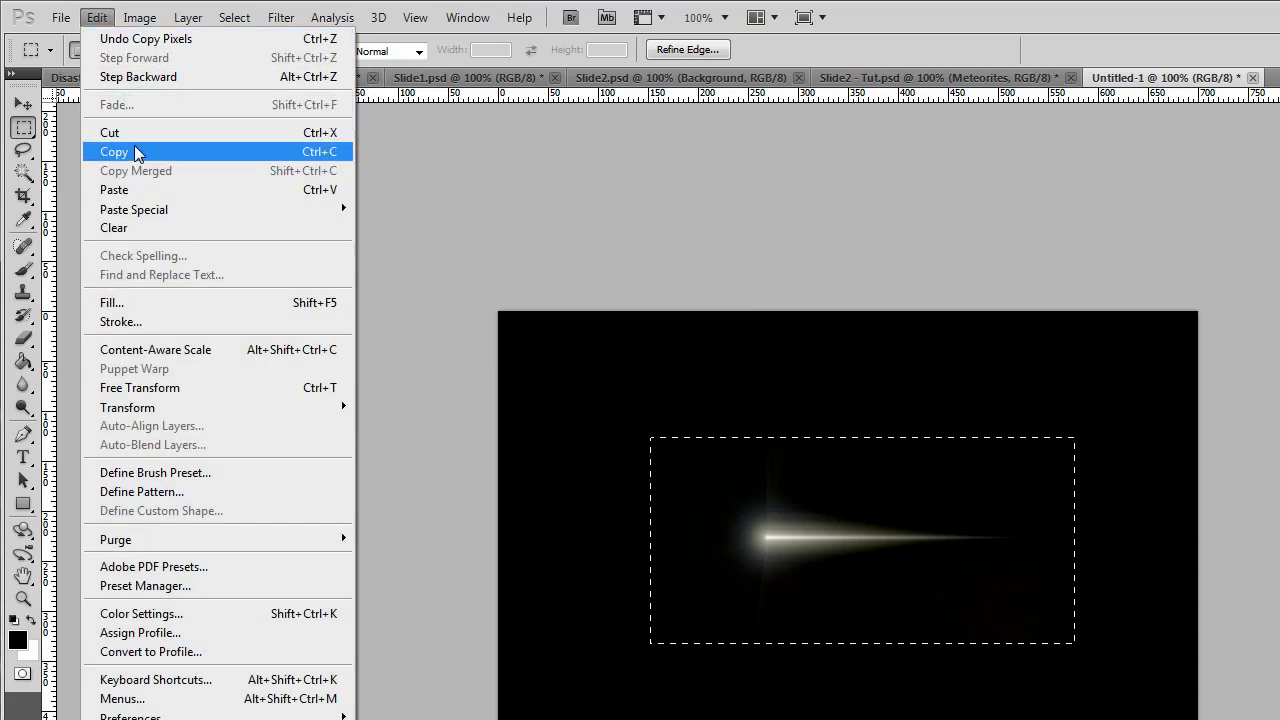
{"action": "left_click", "coordinate": [137, 152]}
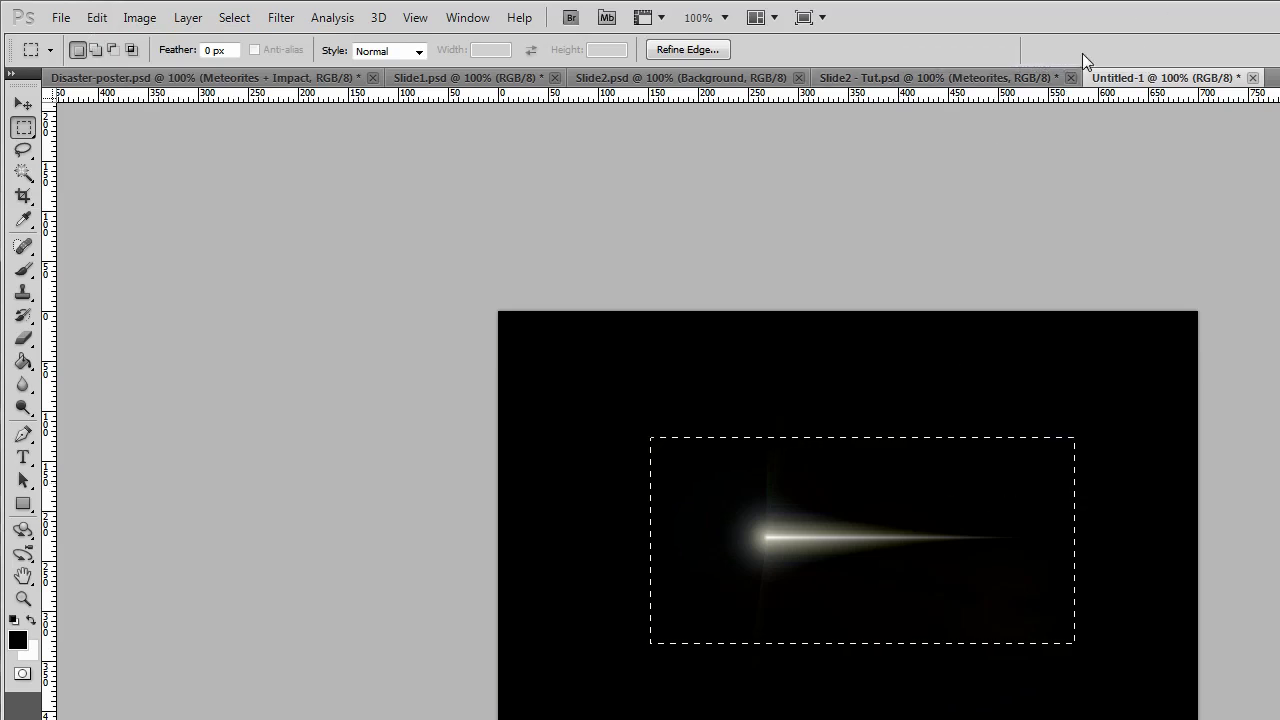
{"action": "left_click", "coordinate": [914, 76]}
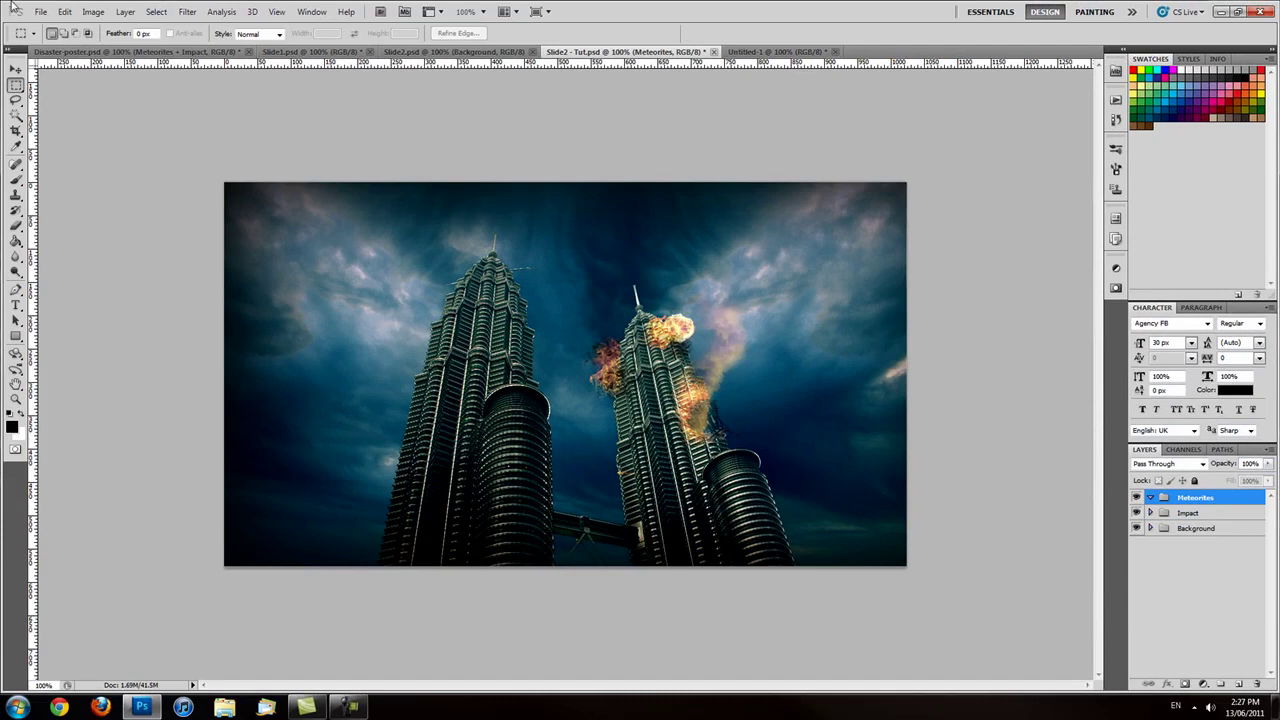
- Paste the meteor streak as Layer 1 and drag it up into the sky
{"action": "left_click", "coordinate": [64, 11]}
{"action": "left_click", "coordinate": [95, 120]}
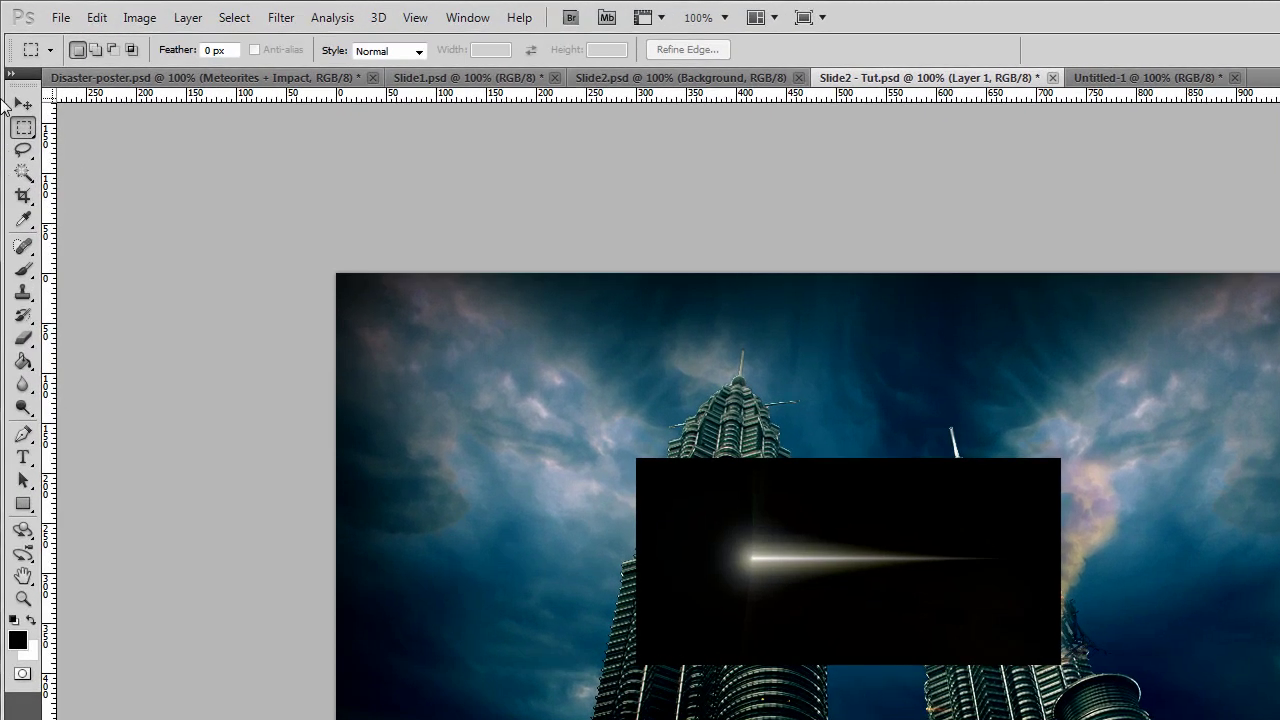
{"action": "left_click", "coordinate": [23, 104]}
{"action": "mouse_move", "coordinate": [815, 553]}
{"action": "left_mouse_down"}
{"action": "mouse_move", "coordinate": [950, 449]}
{"action": "mouse_move", "coordinate": [957, 429]}
{"action": "left_mouse_up"}
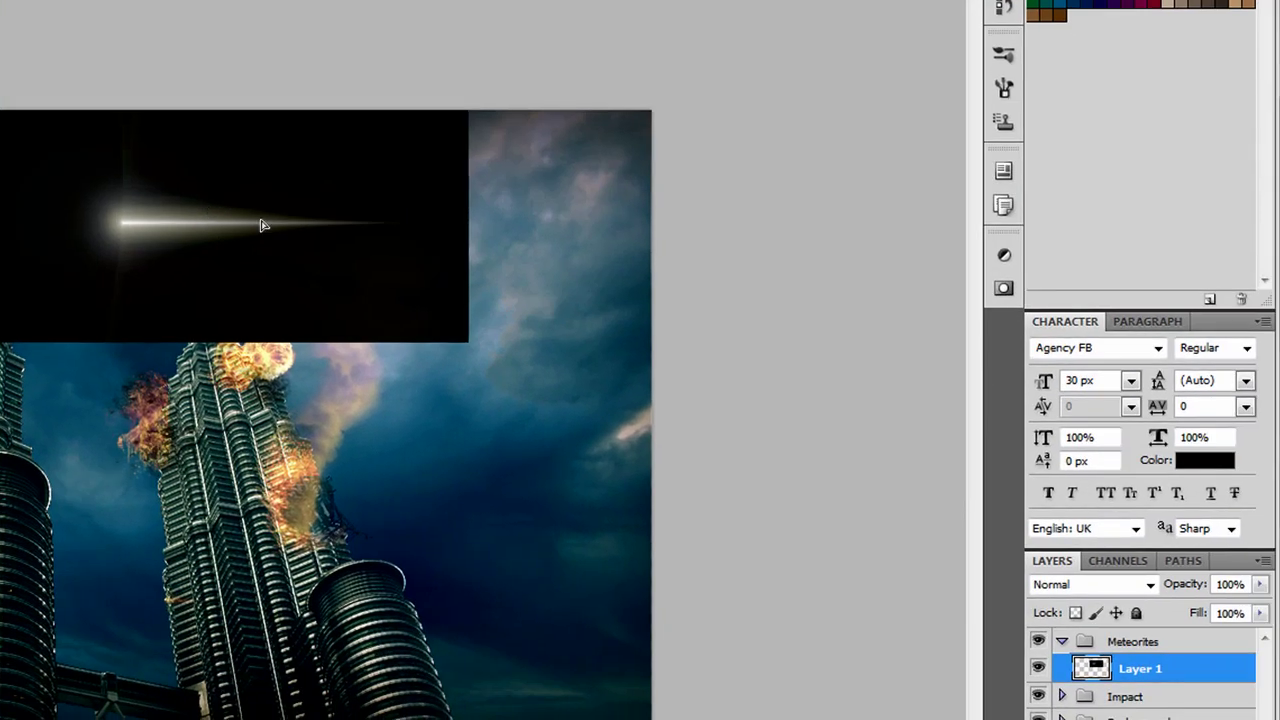
{"action": "left_click_drag", "start_coordinate": [1015, 431], "coordinate": [1116, 475]}
{"action": "left_click_drag", "start_coordinate": [376, 272], "coordinate": [357, 243]}
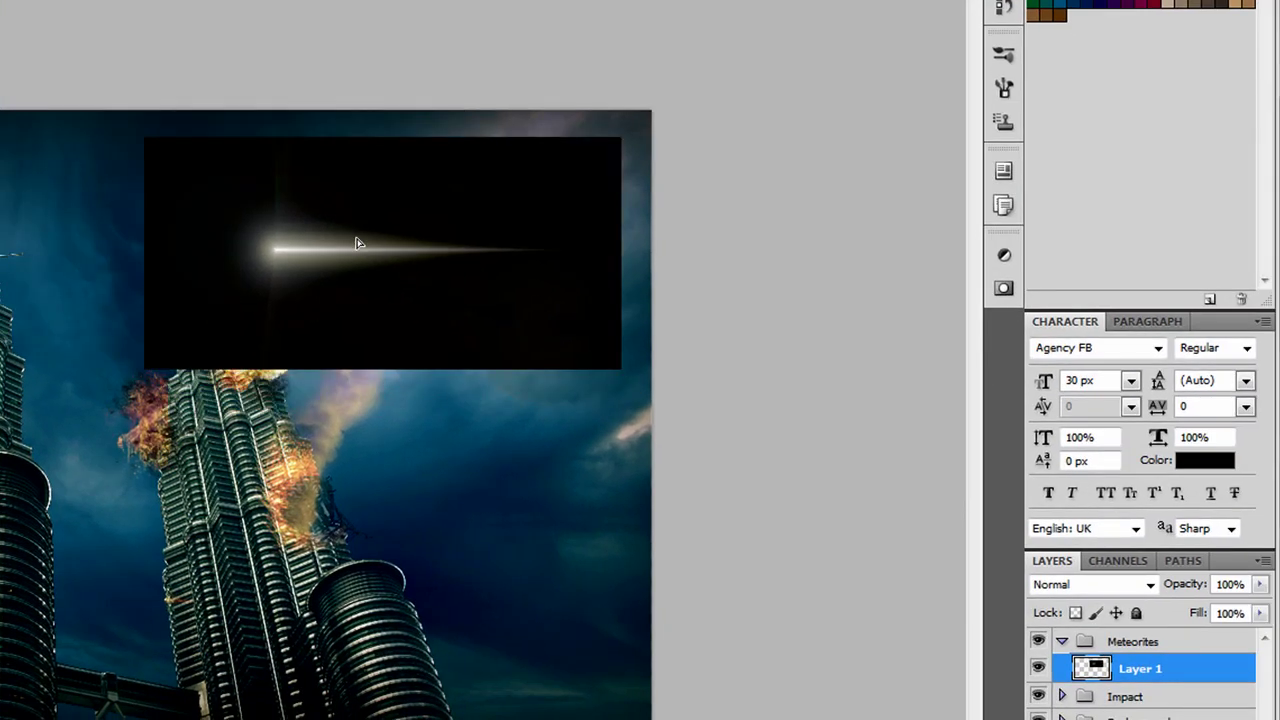
- Set the streak layer to Color Dodge and shift it toward the left of the sky
{"action": "left_click", "coordinate": [1090, 589]}
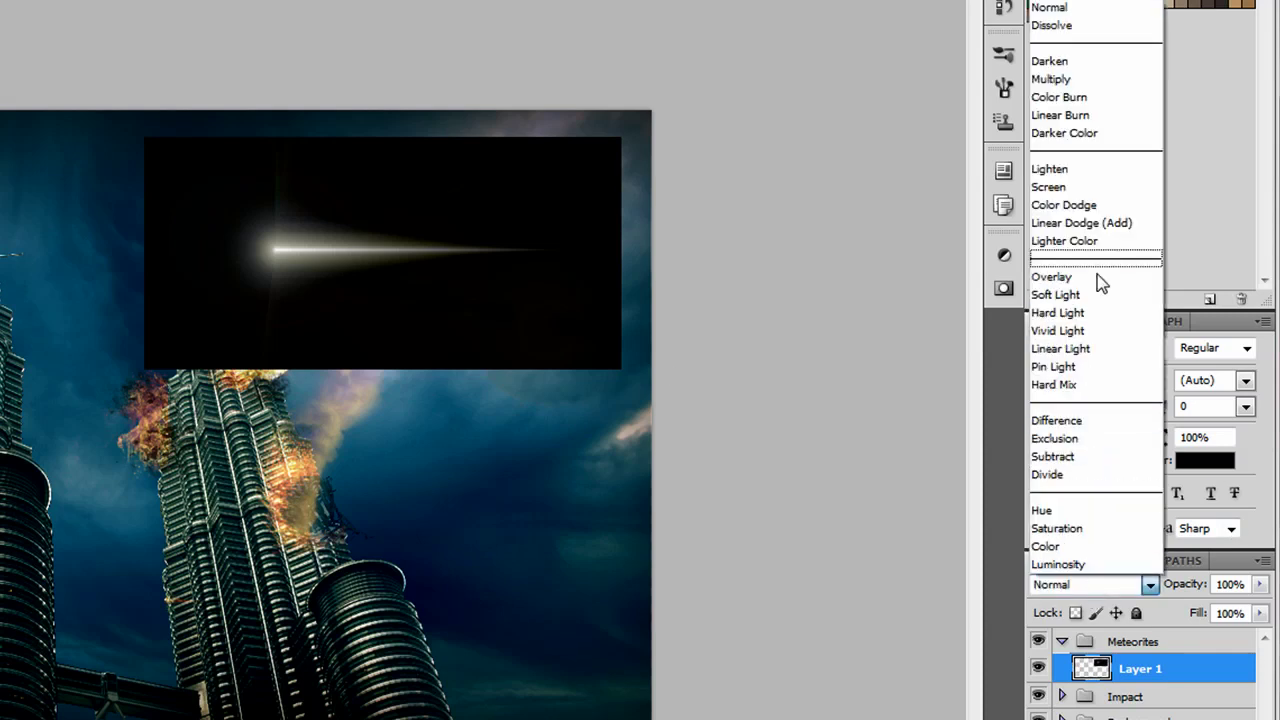
{"action": "left_click", "coordinate": [1100, 206]}
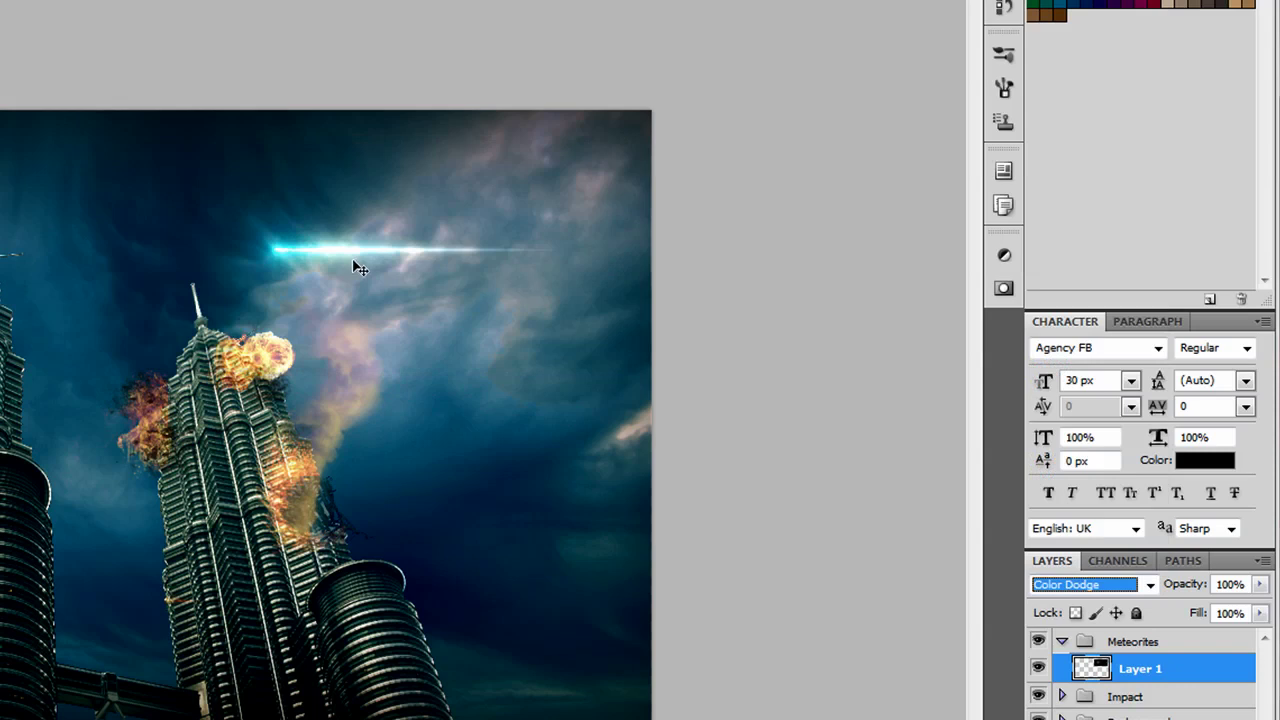
{"action": "mouse_move", "coordinate": [350, 266]}
{"action": "left_mouse_down"}
{"action": "mouse_move", "coordinate": [5, 205]}
{"action": "mouse_move", "coordinate": [101, 201]}
{"action": "left_mouse_up"}
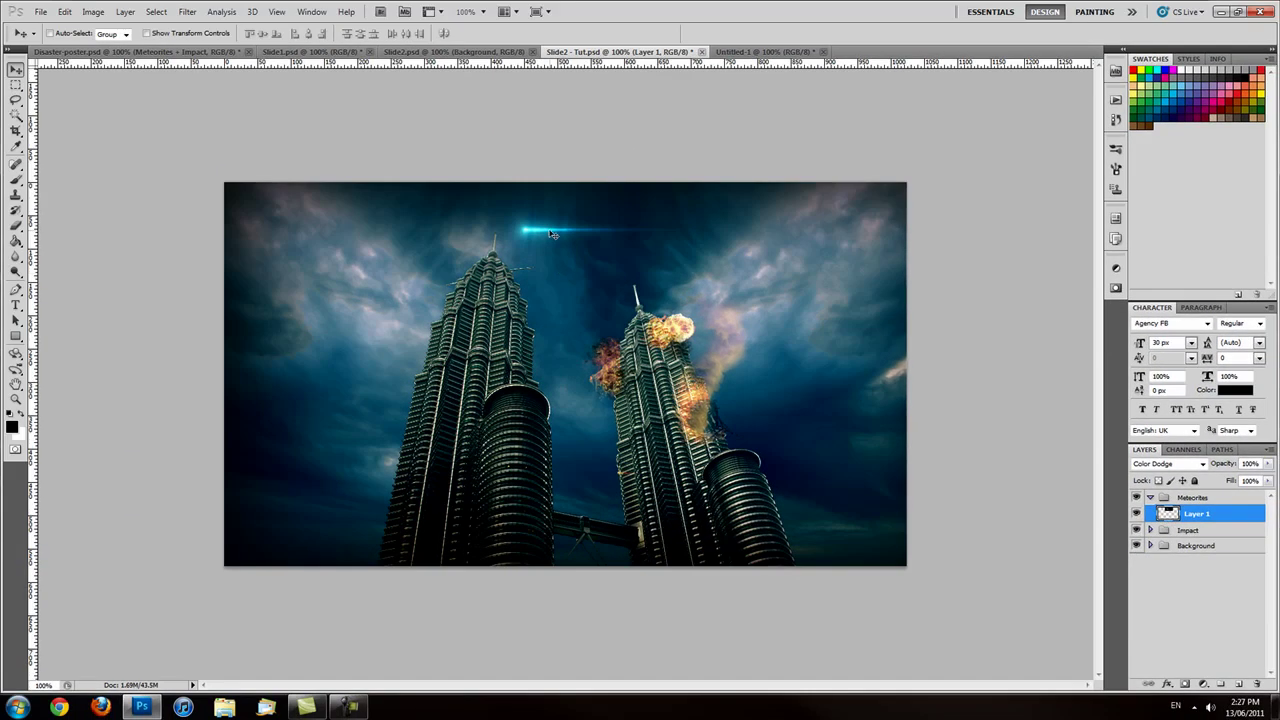
- Drag the cyan streak past the tower spire to a spot high above the right tower
{"action": "mouse_move", "coordinate": [550, 233]}
{"action": "left_mouse_down"}
{"action": "mouse_move", "coordinate": [557, 241]}
{"action": "mouse_move", "coordinate": [490, 237]}
{"action": "left_mouse_up"}
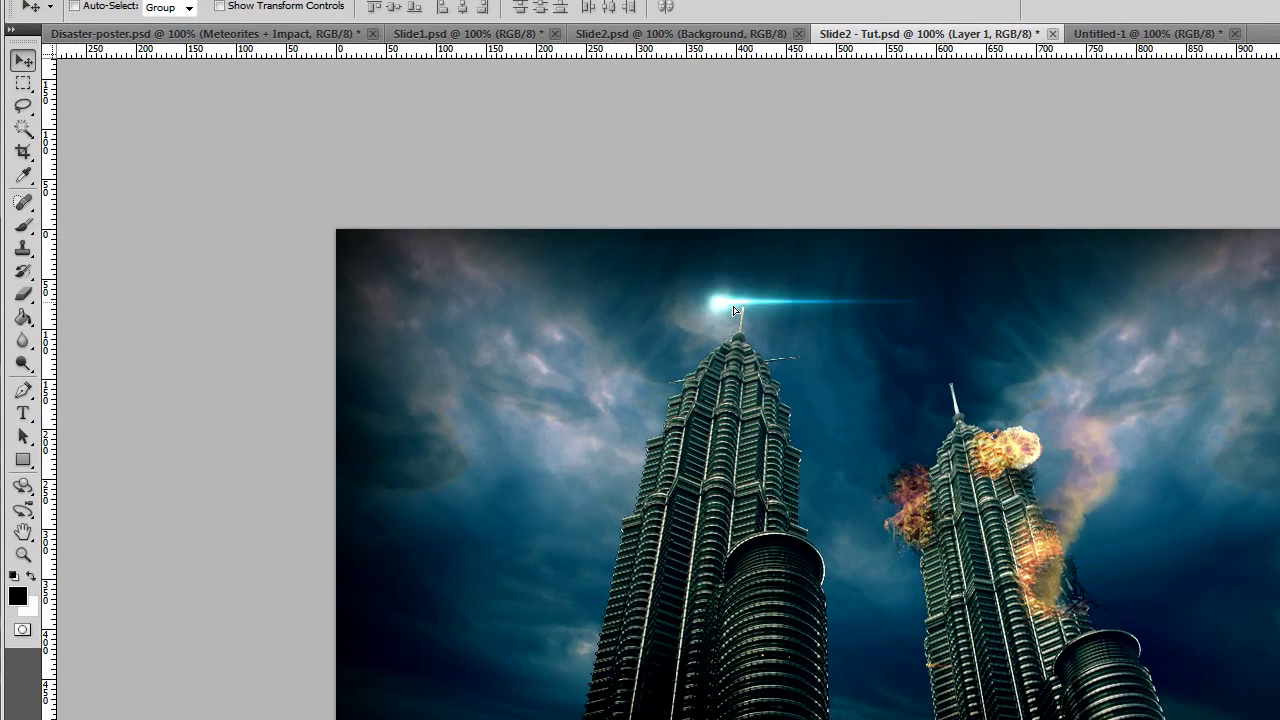
{"action": "mouse_move", "coordinate": [735, 311]}
{"action": "left_mouse_down"}
{"action": "mouse_move", "coordinate": [700, 356]}
{"action": "mouse_move", "coordinate": [527, 354]}
{"action": "mouse_move", "coordinate": [524, 338]}
{"action": "mouse_move", "coordinate": [440, 543]}
{"action": "mouse_move", "coordinate": [400, 691]}
{"action": "mouse_move", "coordinate": [396, 643]}
{"action": "mouse_move", "coordinate": [450, 505]}
{"action": "mouse_move", "coordinate": [594, 298]}
{"action": "mouse_move", "coordinate": [830, 298]}
{"action": "left_mouse_up"}
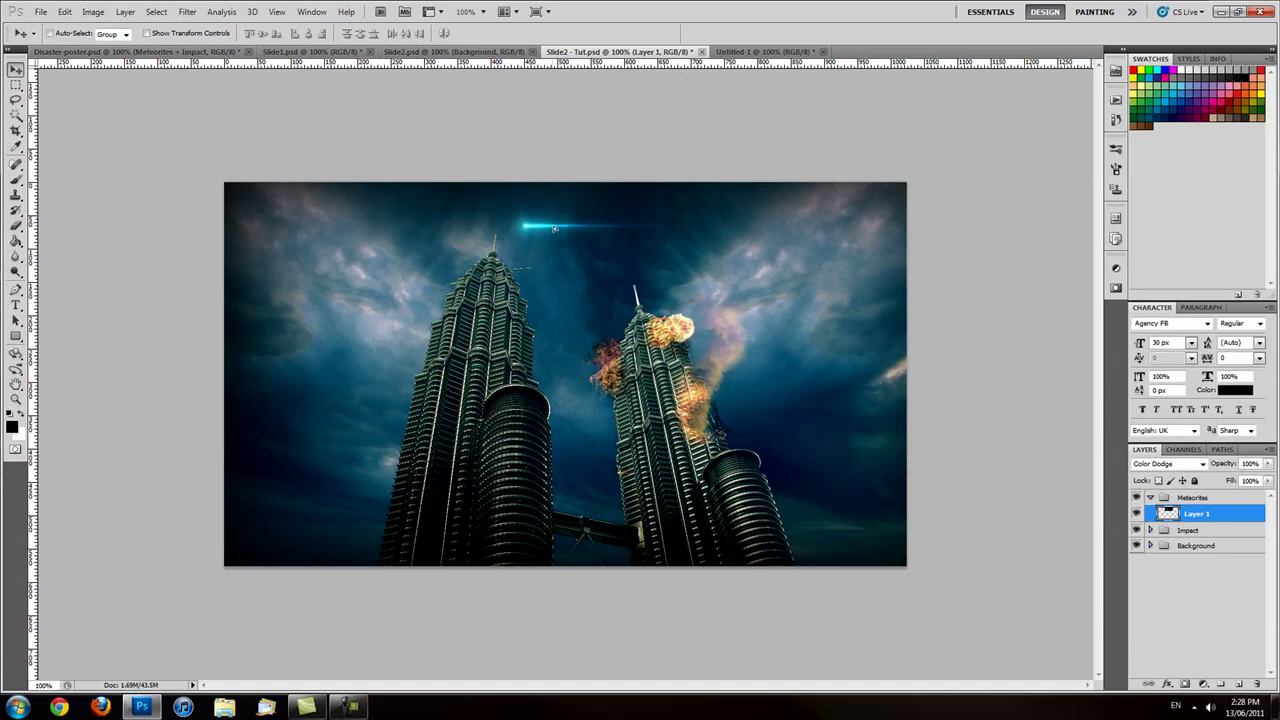
{"action": "mouse_move", "coordinate": [554, 228]}
{"action": "left_mouse_down"}
{"action": "mouse_move", "coordinate": [750, 251]}
{"action": "mouse_move", "coordinate": [793, 353]}
{"action": "mouse_move", "coordinate": [755, 280]}
{"action": "mouse_move", "coordinate": [655, 246]}
{"action": "left_mouse_up"}
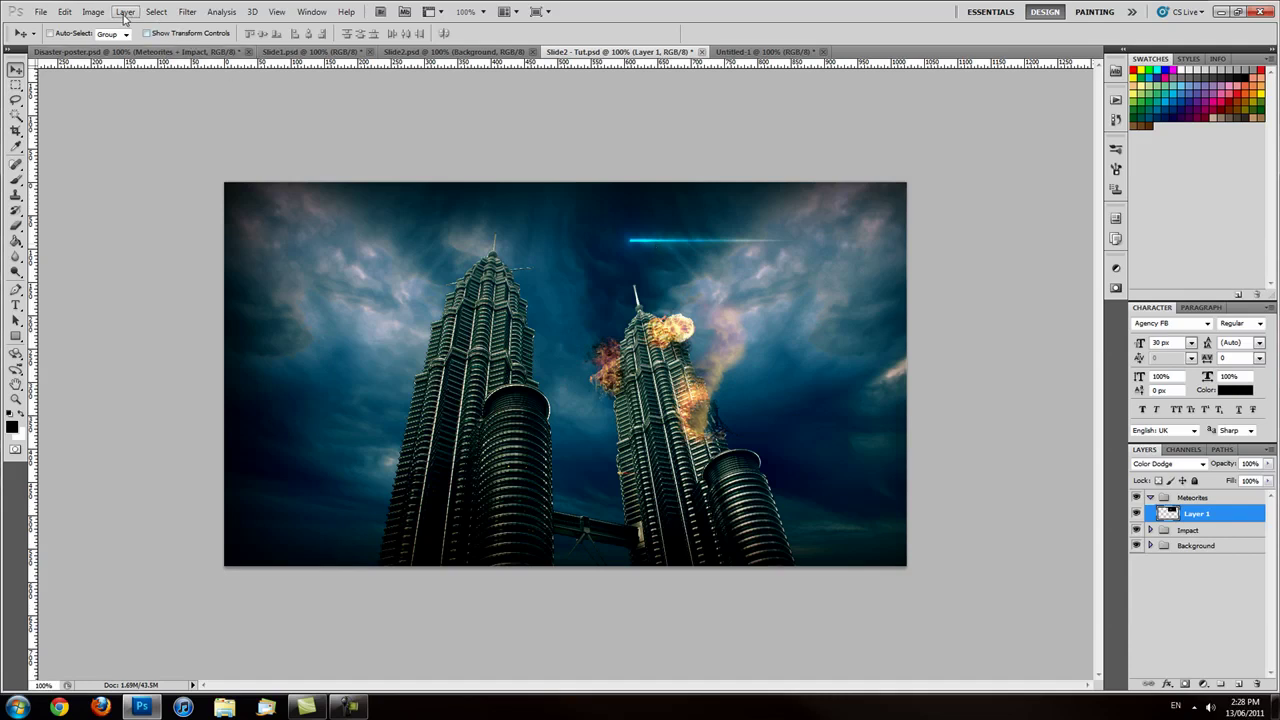
- Free-transform the cyan streak, moving and rotating it into a steep diagonal diving down-left toward the towers
{"action": "left_click", "coordinate": [64, 12]}
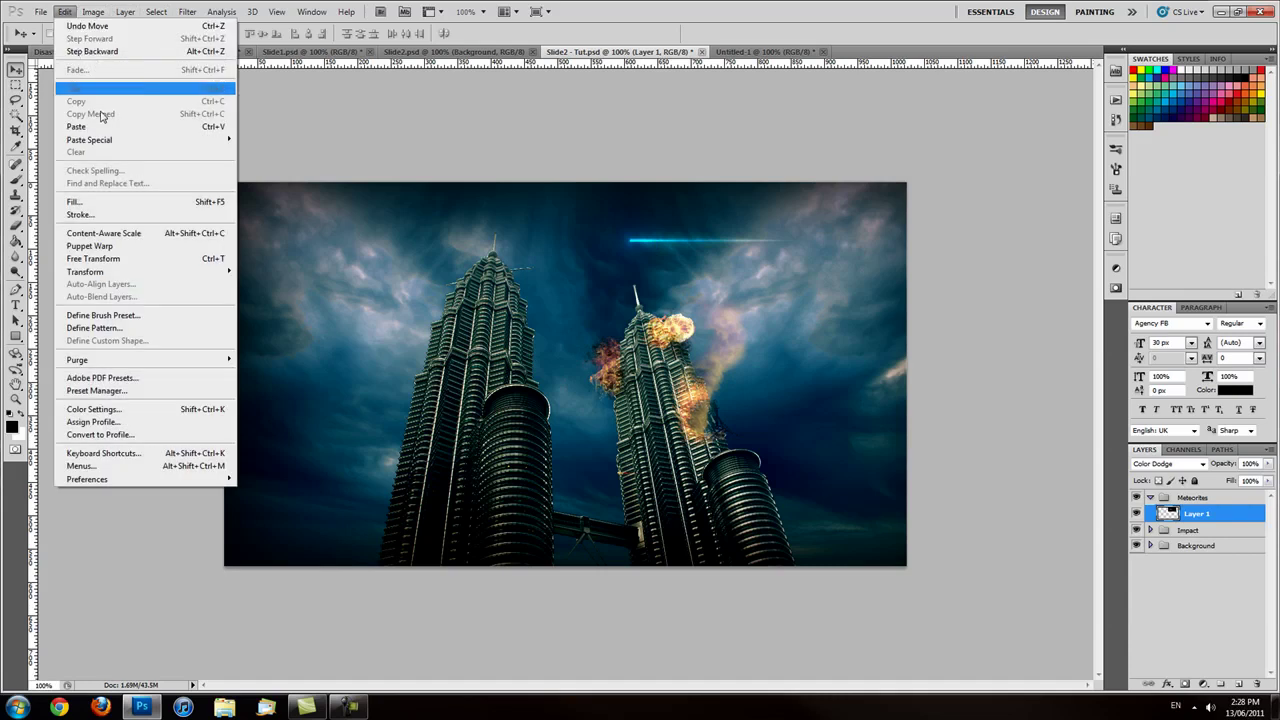
{"action": "left_click", "coordinate": [143, 261]}
{"action": "left_click_drag", "start_coordinate": [785, 230], "coordinate": [771, 246]}
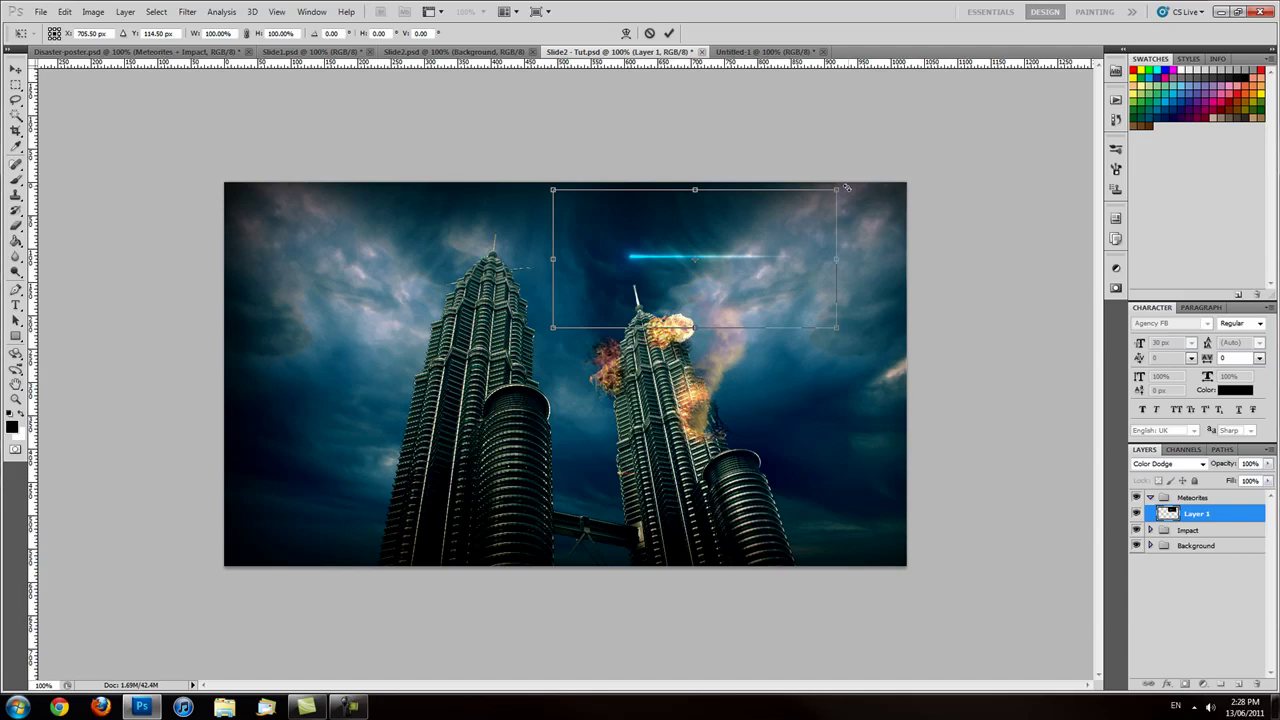
{"action": "mouse_move", "coordinate": [847, 187]}
{"action": "left_mouse_down"}
{"action": "mouse_move", "coordinate": [771, 123]}
{"action": "mouse_move", "coordinate": [820, 171]}
{"action": "mouse_move", "coordinate": [720, 130]}
{"action": "mouse_move", "coordinate": [735, 140]}
{"action": "left_mouse_up"}
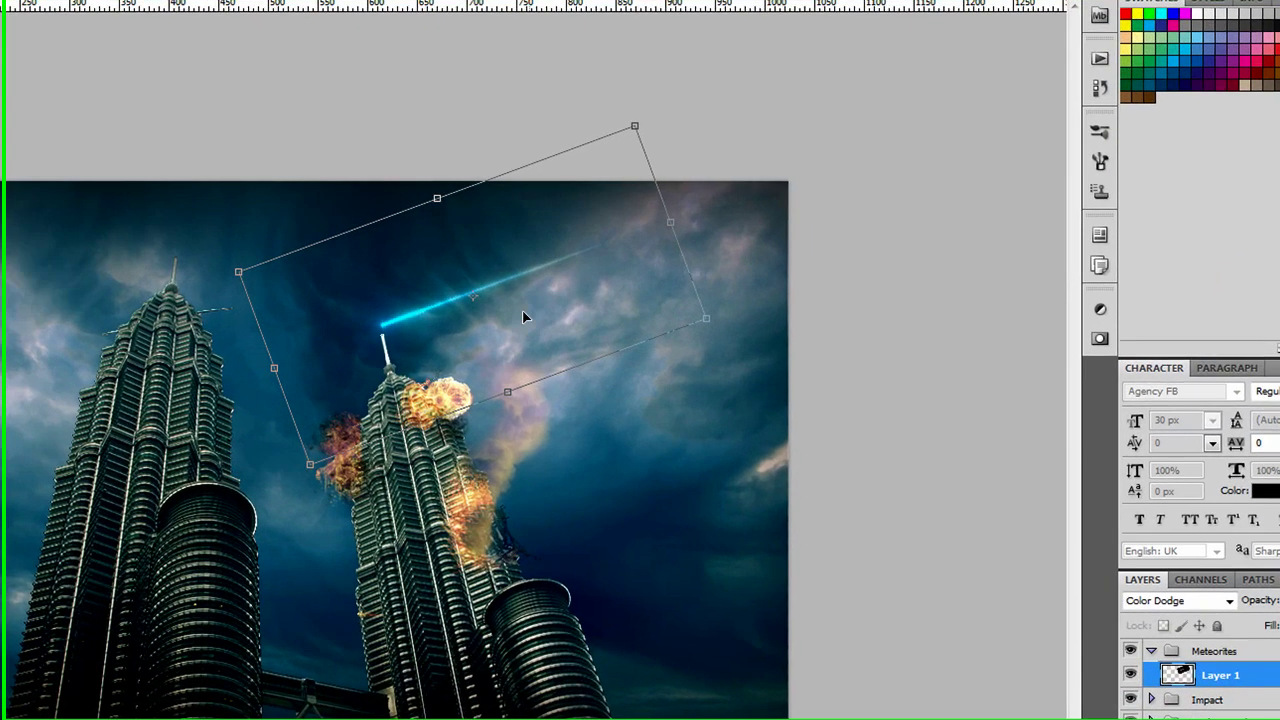
{"action": "left_click_drag", "start_coordinate": [523, 317], "coordinate": [462, 441]}
{"action": "left_click_drag", "start_coordinate": [587, 269], "coordinate": [533, 237]}
{"action": "left_click_drag", "start_coordinate": [484, 380], "coordinate": [506, 226]}
- Apply the rotation, shift the meteor up-right into the brighter clouds, and duplicate Layer 1
{"action": "key", "text": "Return"}
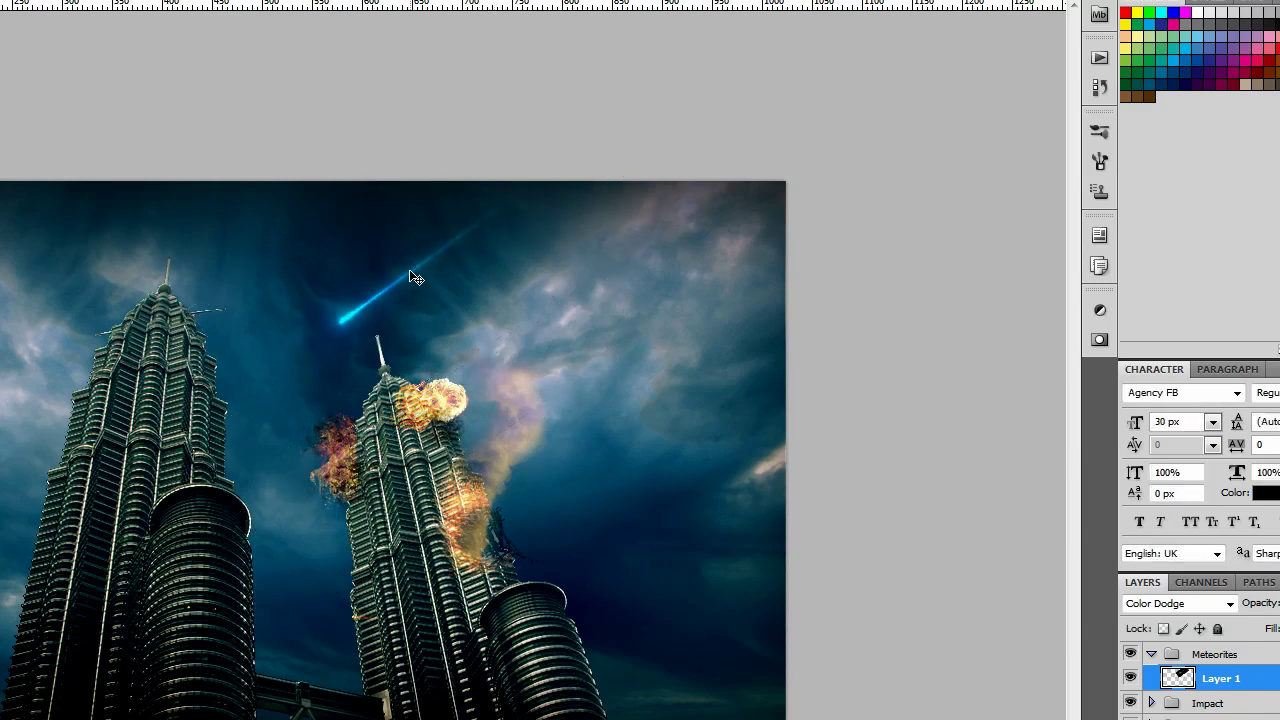
{"action": "mouse_move", "coordinate": [415, 278]}
{"action": "left_mouse_down"}
{"action": "mouse_move", "coordinate": [440, 265]}
{"action": "mouse_move", "coordinate": [505, 290]}
{"action": "mouse_move", "coordinate": [575, 295]}
{"action": "mouse_move", "coordinate": [615, 257]}
{"action": "mouse_move", "coordinate": [715, 231]}
{"action": "left_mouse_up"}
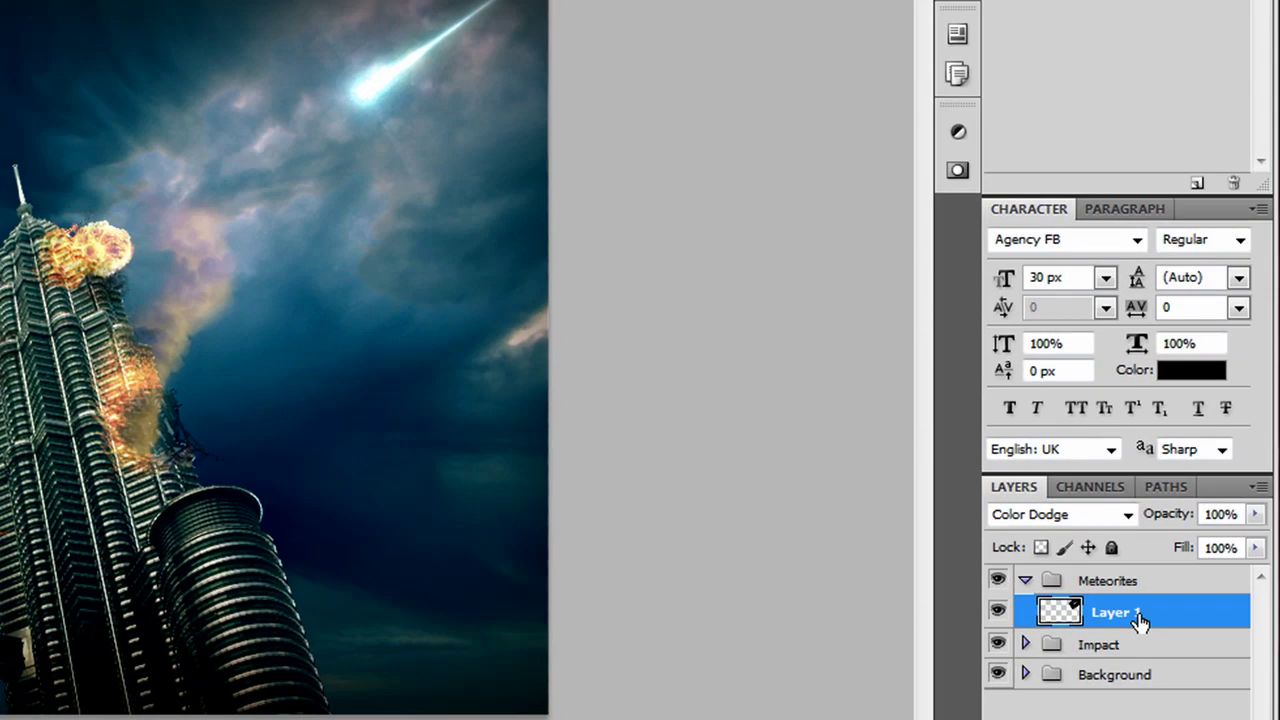
{"action": "right_click", "coordinate": [1248, 680]}
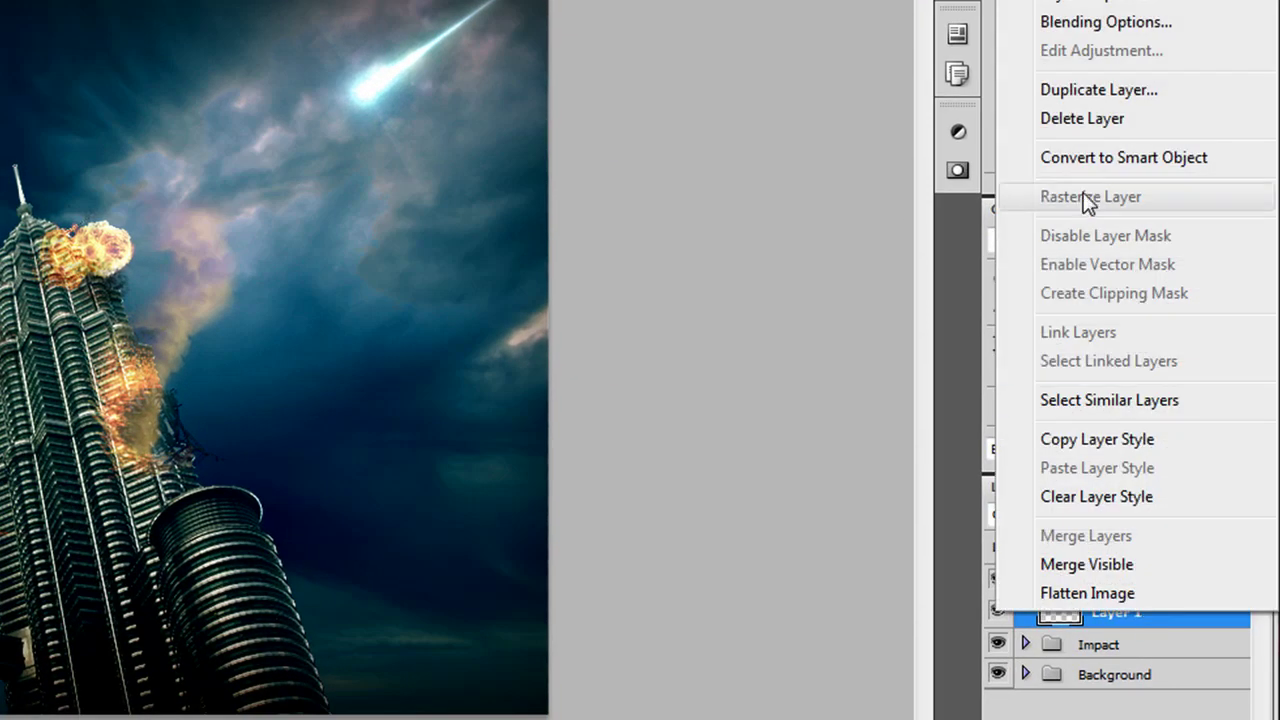
{"action": "left_click", "coordinate": [1152, 92]}
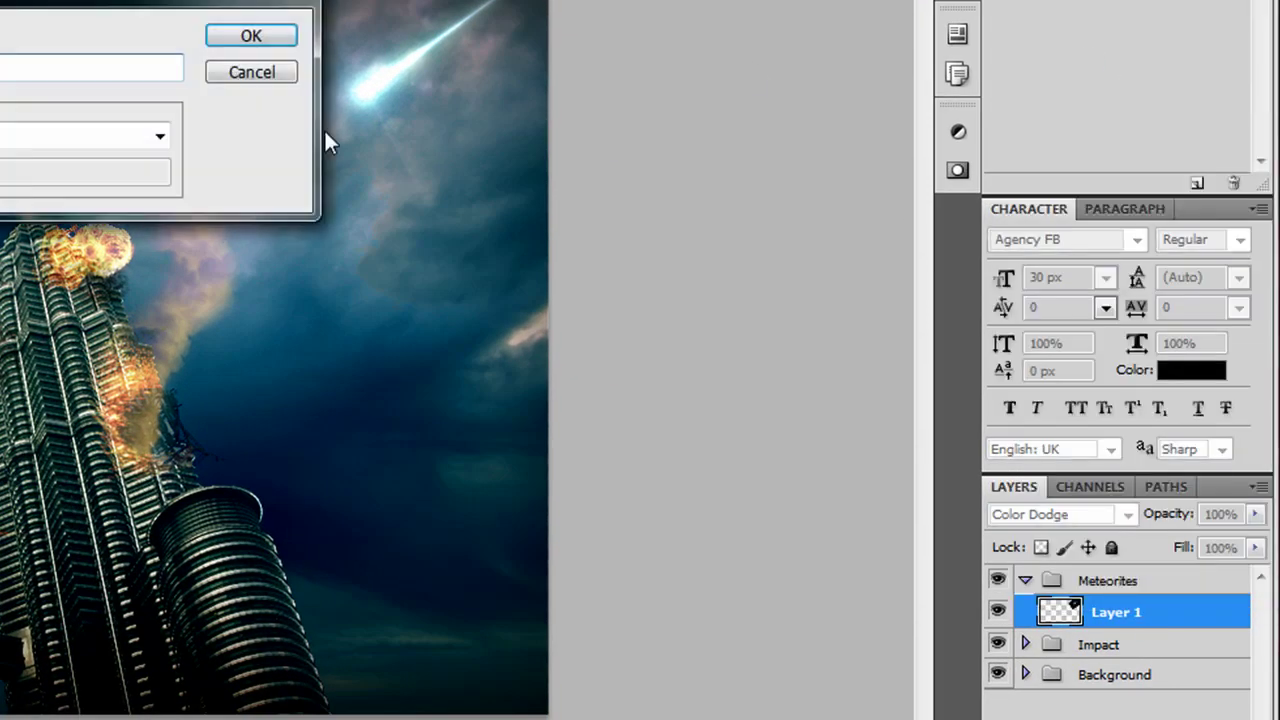
{"action": "left_click", "coordinate": [251, 35]}
- Move the Layer 1 copy meteor lower-left and shrink it with Free Transform
{"action": "left_click_drag", "start_coordinate": [391, 86], "coordinate": [408, 330]}
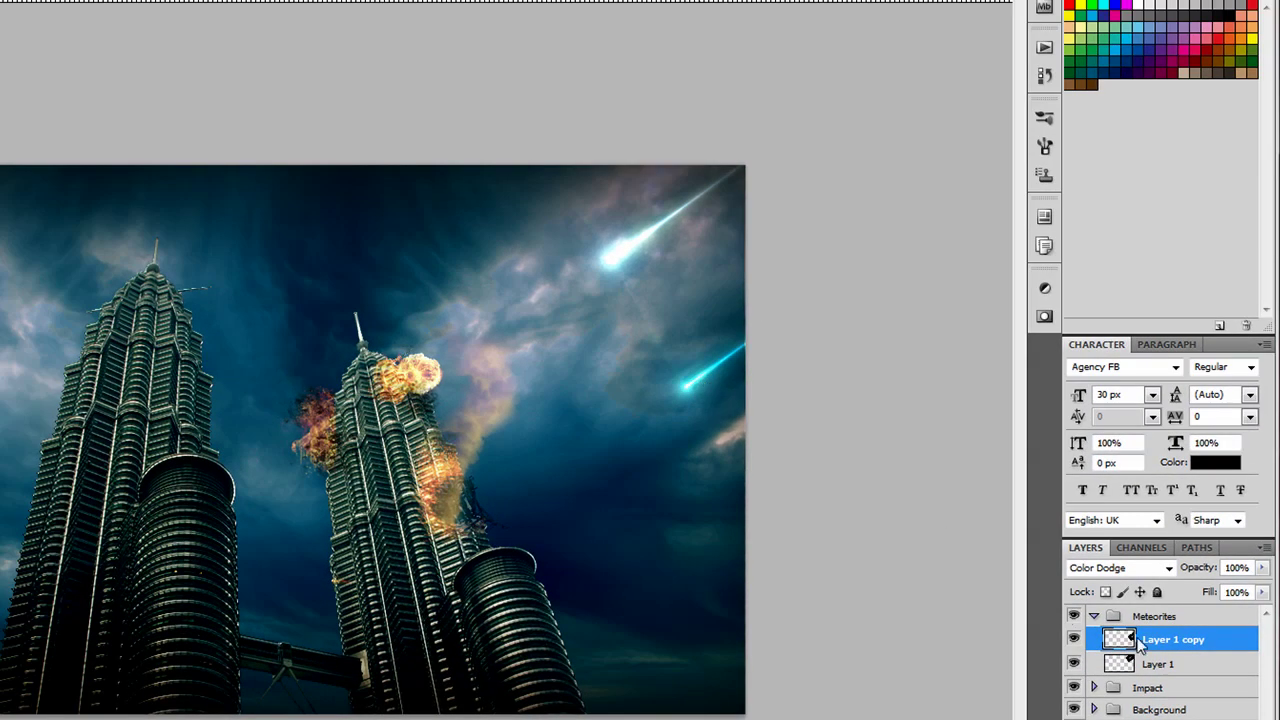
{"action": "left_click_drag", "start_coordinate": [700, 373], "coordinate": [648, 449]}
{"action": "key", "text": "ctrl+t"}
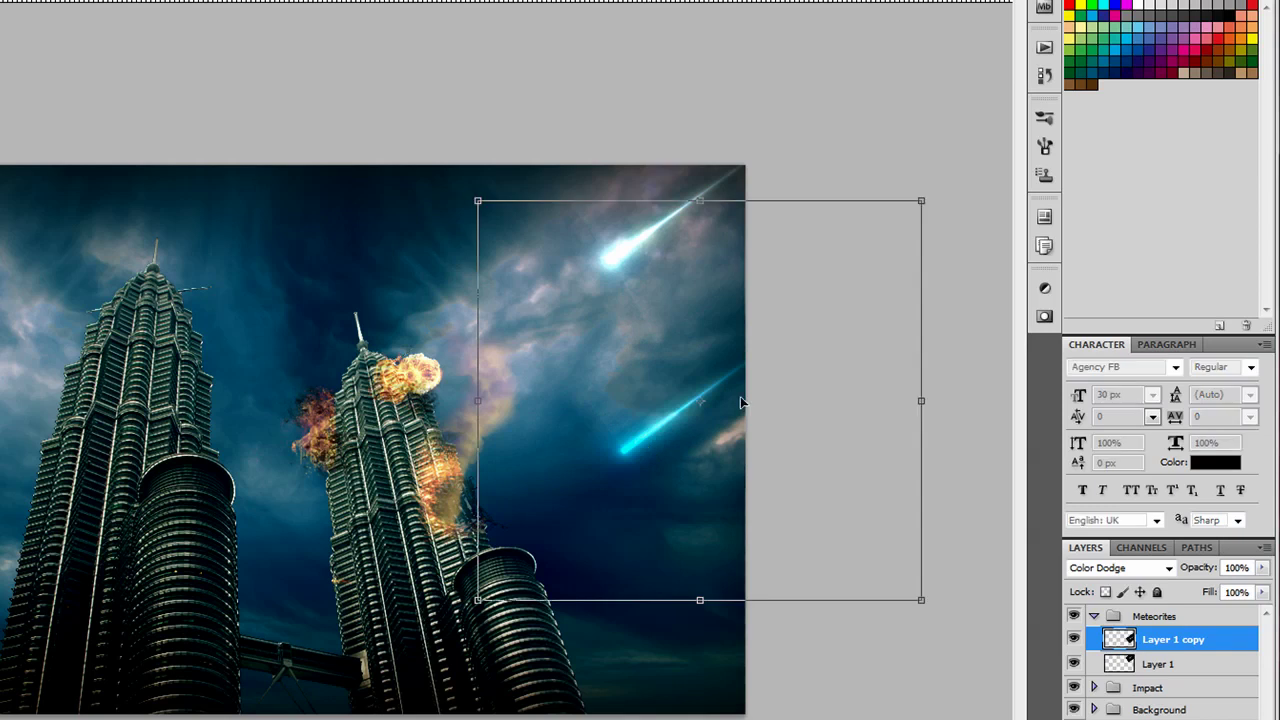
{"action": "left_click_drag", "start_coordinate": [920, 199], "coordinate": [761, 344]}
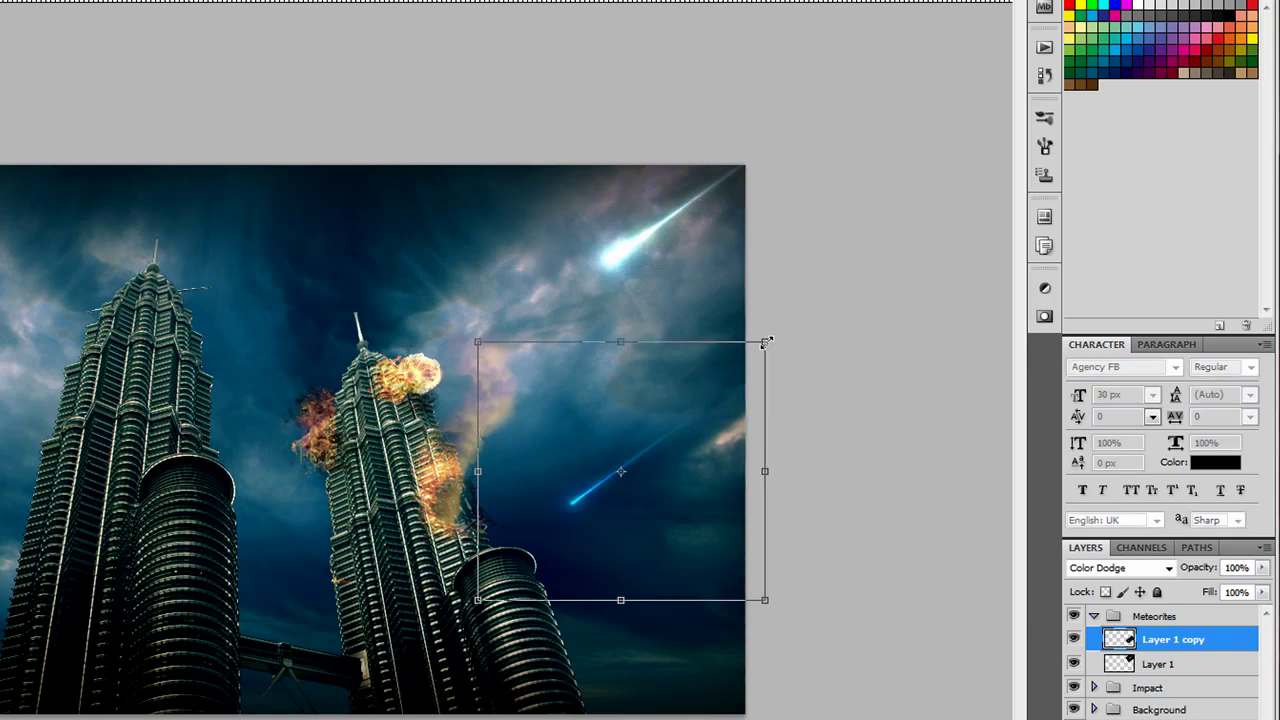
{"action": "left_click_drag", "start_coordinate": [688, 483], "coordinate": [744, 423]}
{"action": "key", "text": "Return"}
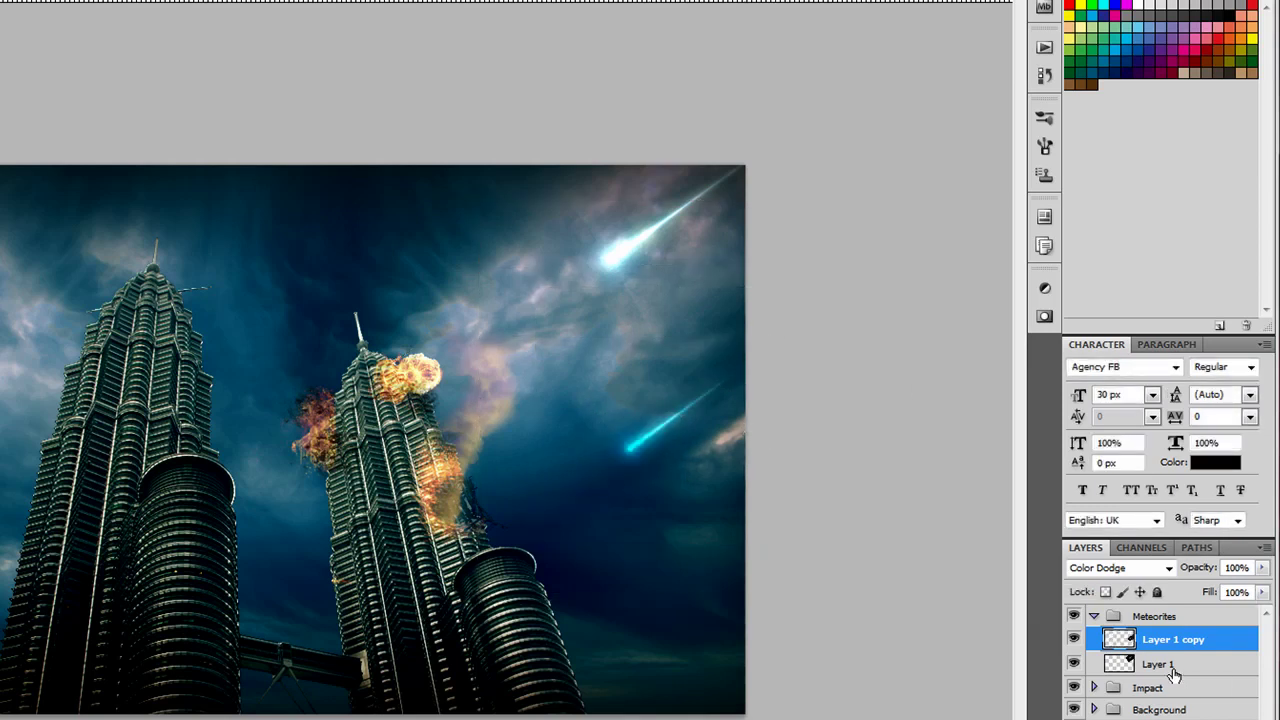
- Duplicate the original Layer 1 meteor again and move it to the upper-left sky
{"action": "left_click", "coordinate": [1174, 664]}
{"action": "key", "text": "ctrl+j"}
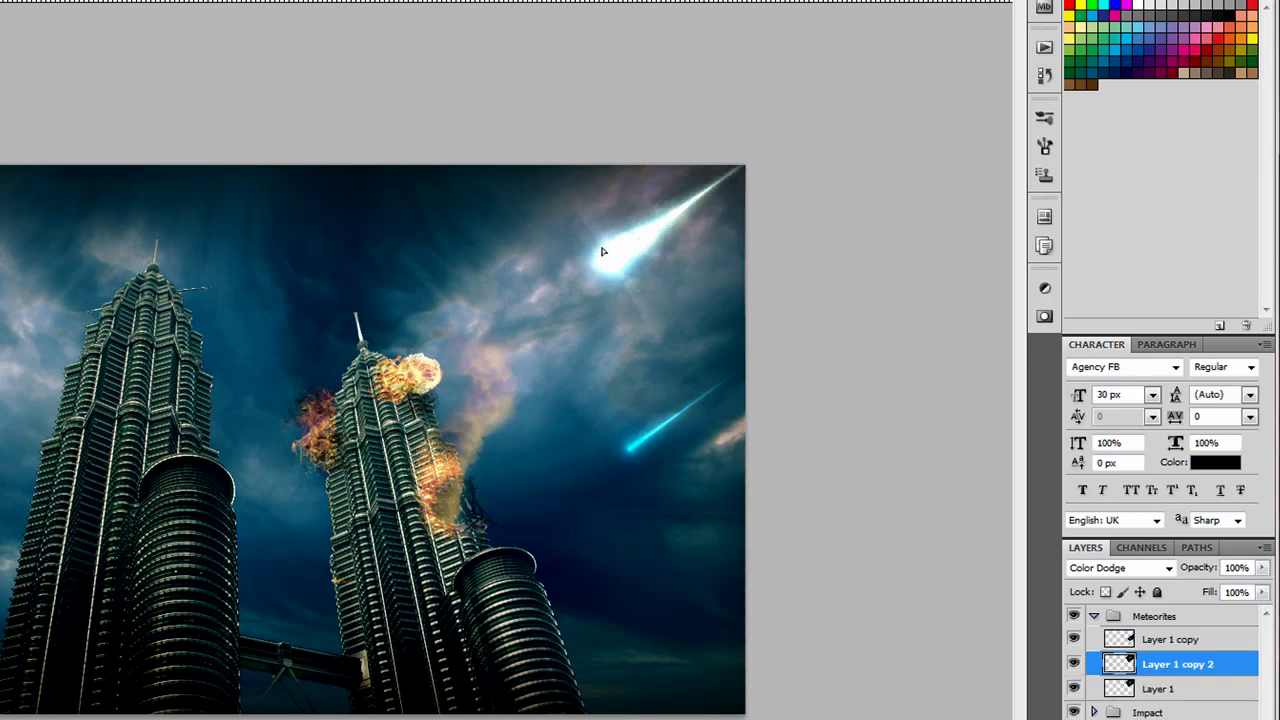
{"action": "left_click_drag", "start_coordinate": [547, 255], "coordinate": [338, 253]}
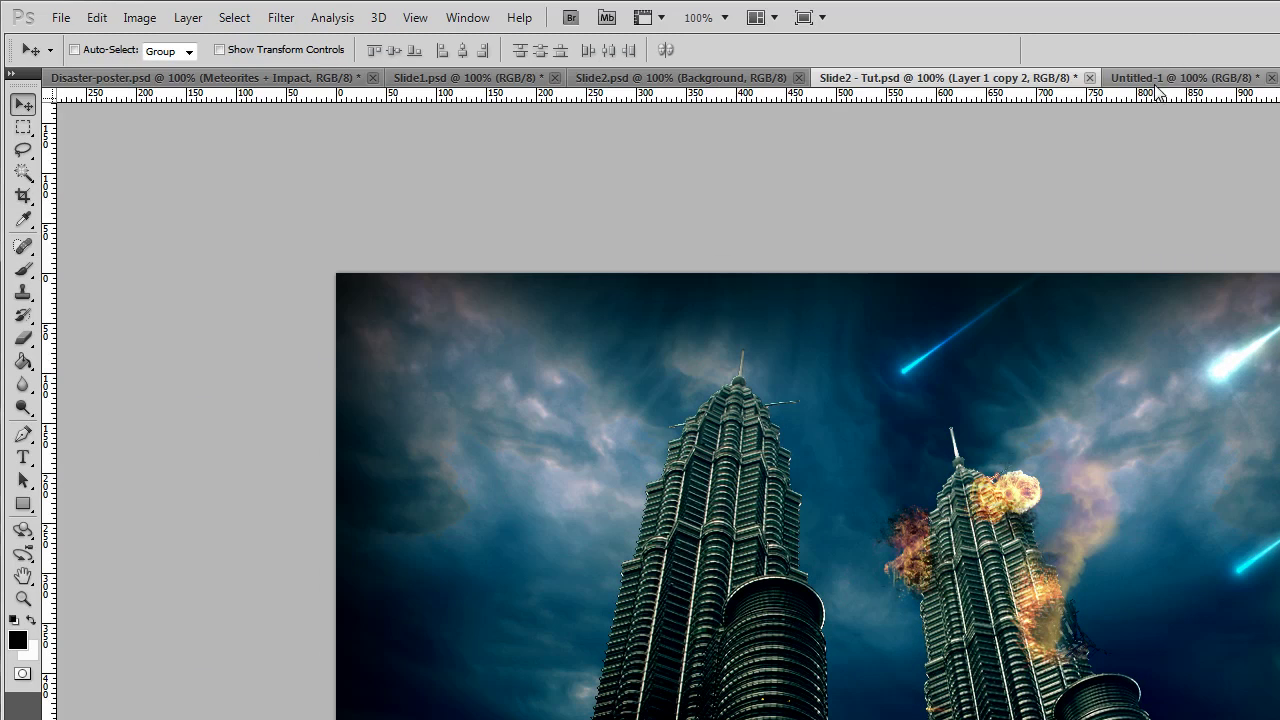
- Back in the towers document, move the small meteor up-left above the left spire
{"action": "left_click", "coordinate": [1155, 80]}
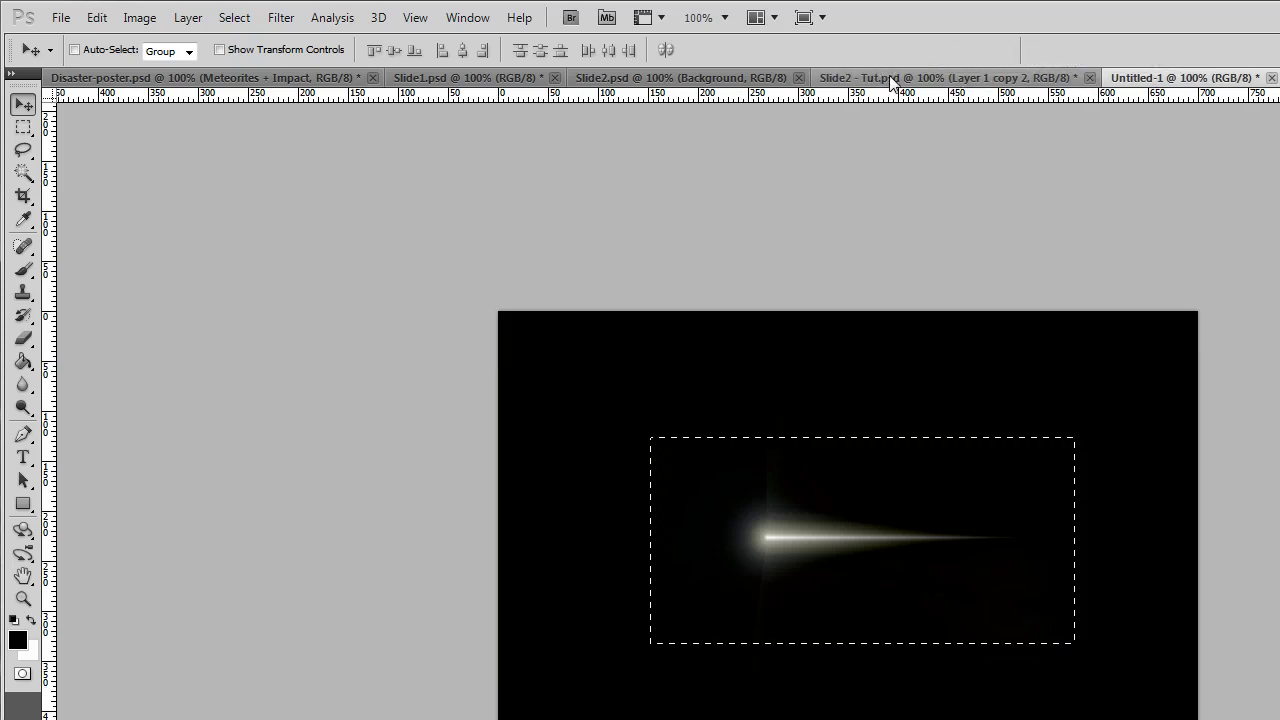
{"action": "left_click", "coordinate": [965, 78]}
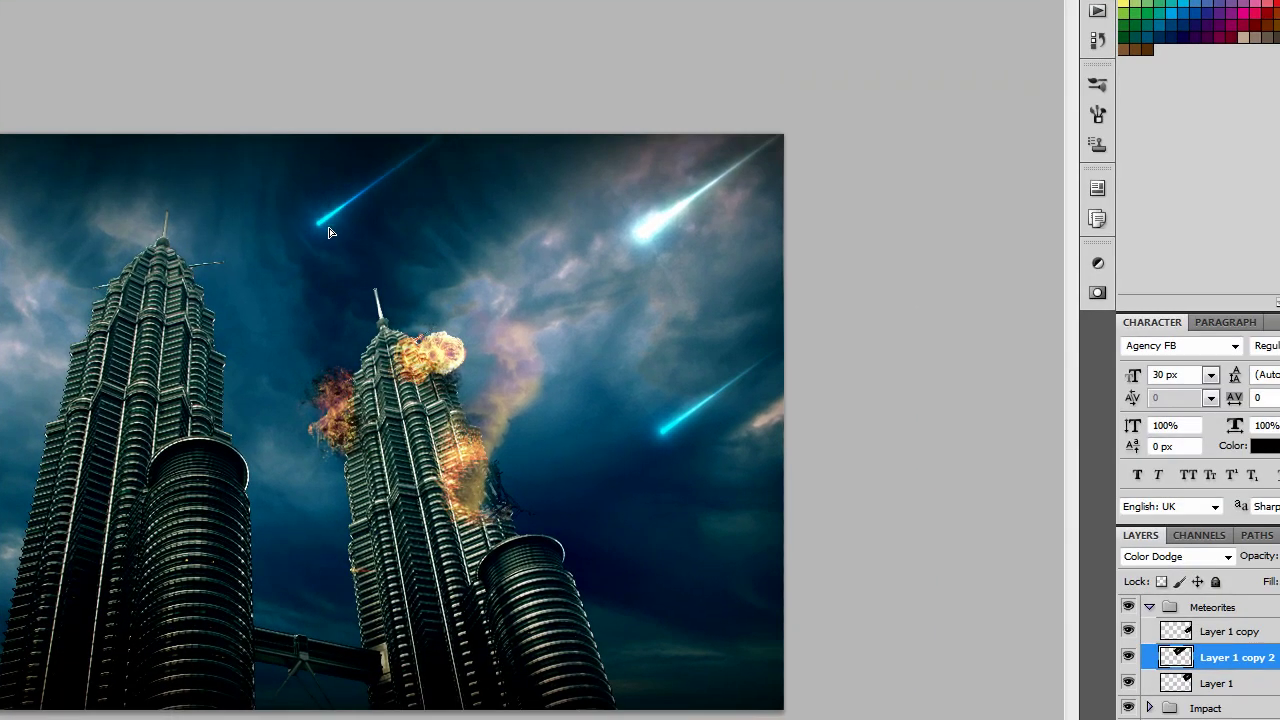
{"action": "left_click_drag", "start_coordinate": [330, 232], "coordinate": [62, 184]}
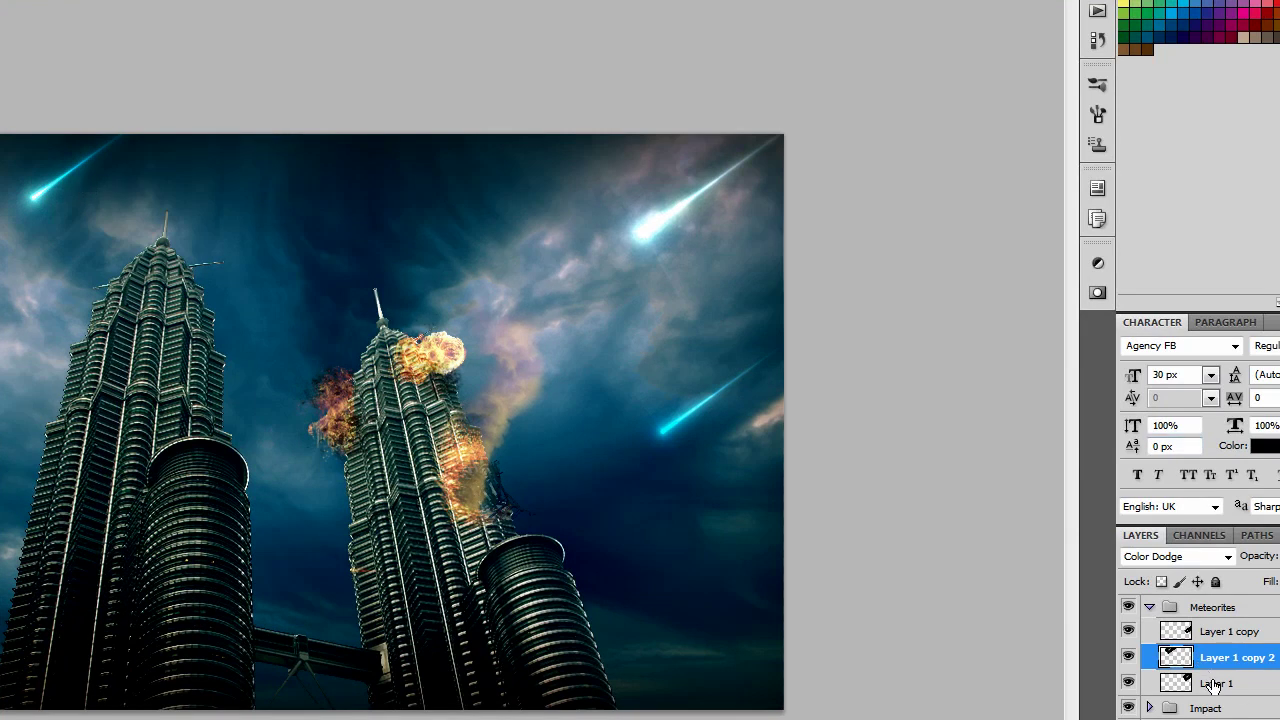
- Add another meteor copy, shrinking it and placing it near the top-right of the canvas
{"action": "left_click_drag", "start_coordinate": [1213, 680], "coordinate": [1220, 680]}
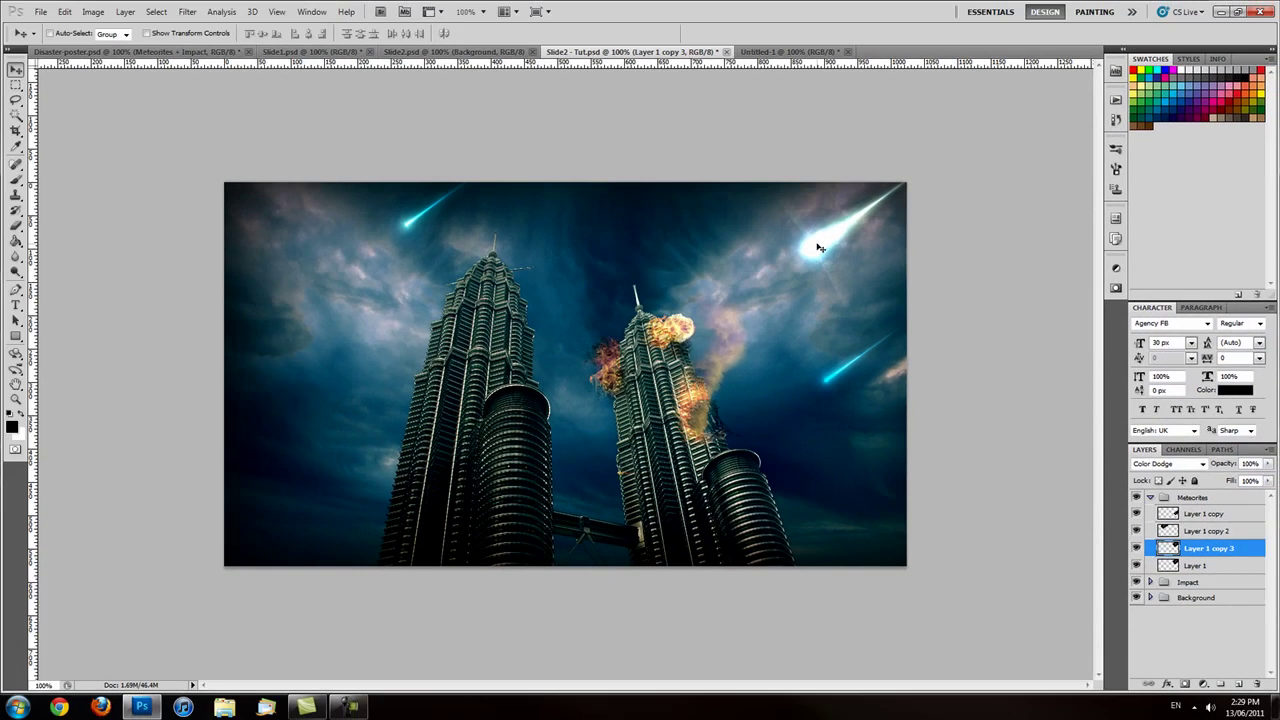
{"action": "left_click_drag", "start_coordinate": [817, 240], "coordinate": [823, 208]}
{"action": "key", "text": "ctrl+t"}
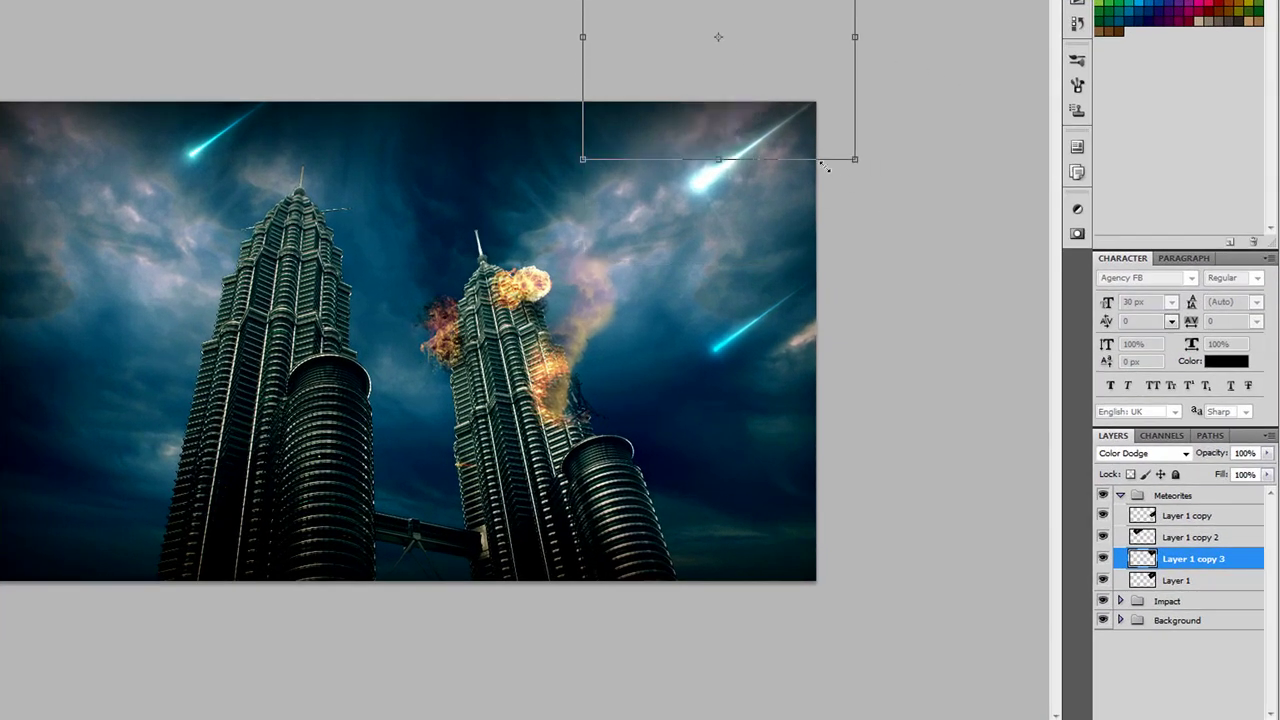
{"action": "left_click_drag", "start_coordinate": [826, 170], "coordinate": [775, 135]}
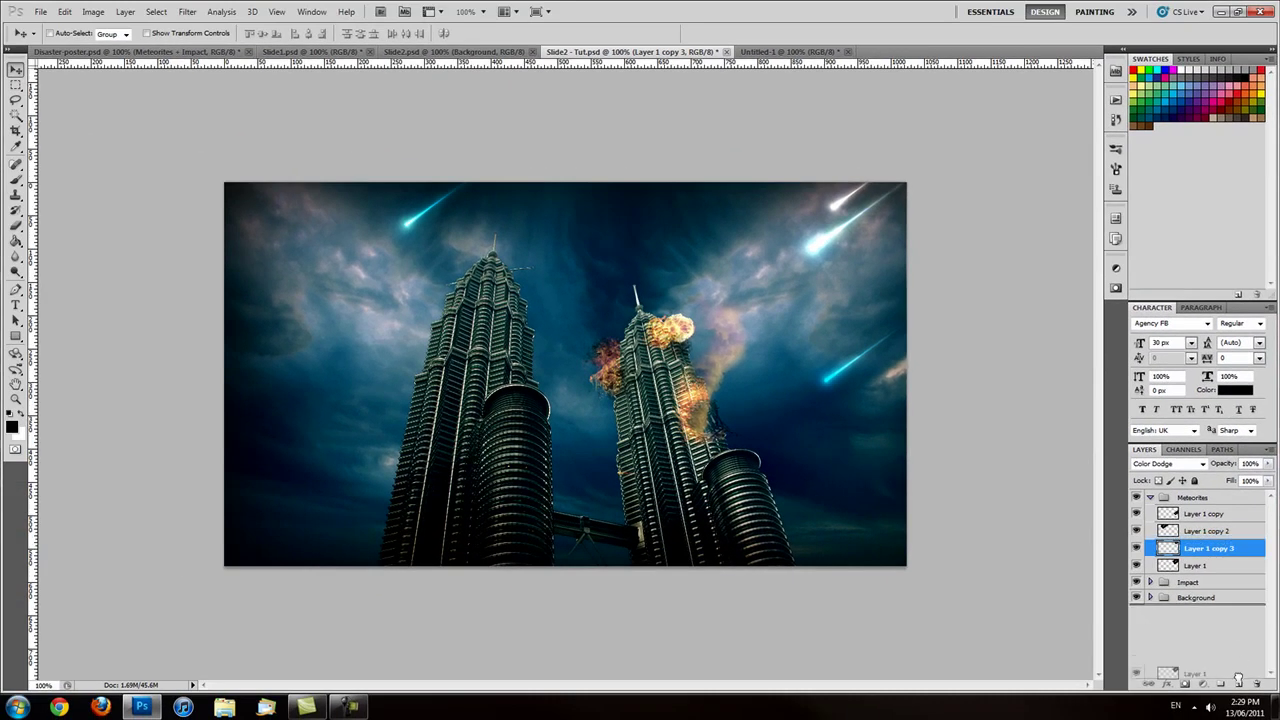
- Add two more meteor copies, one in the upper-centre sky and one on the right tower's left flame
{"action": "left_click_drag", "start_coordinate": [809, 243], "coordinate": [675, 237]}
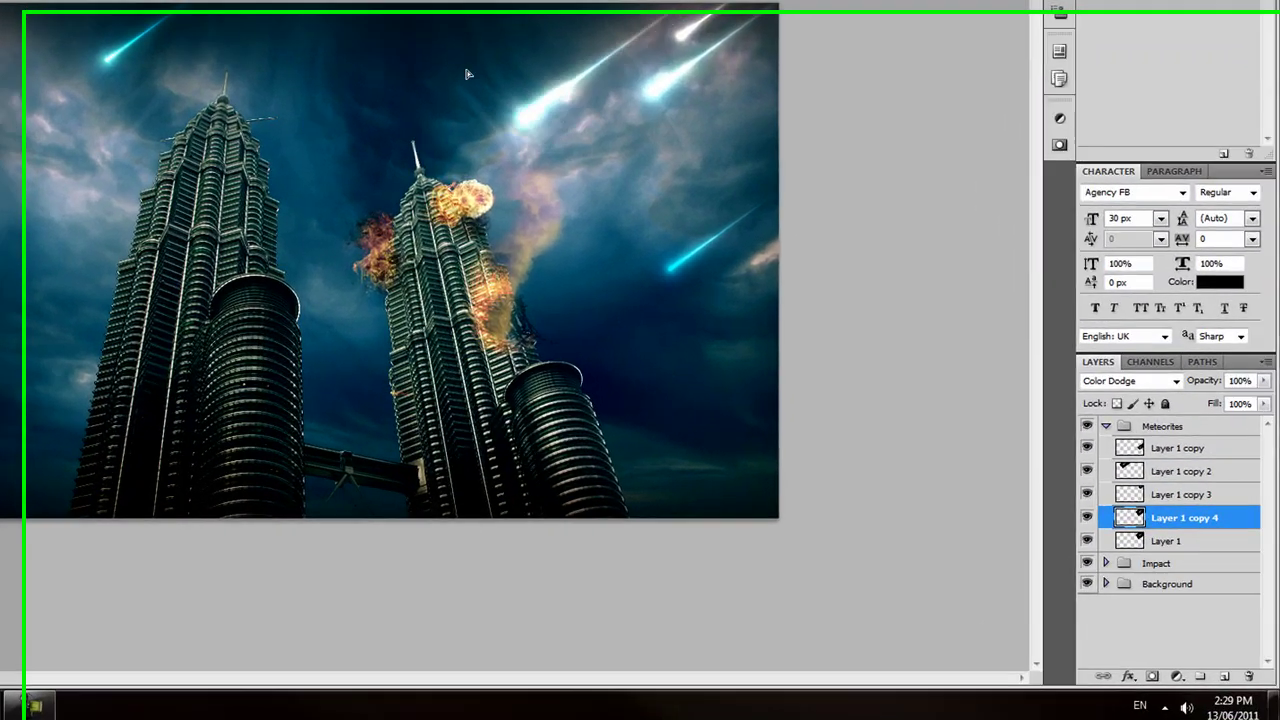
{"action": "left_click_drag", "start_coordinate": [467, 74], "coordinate": [285, 28]}
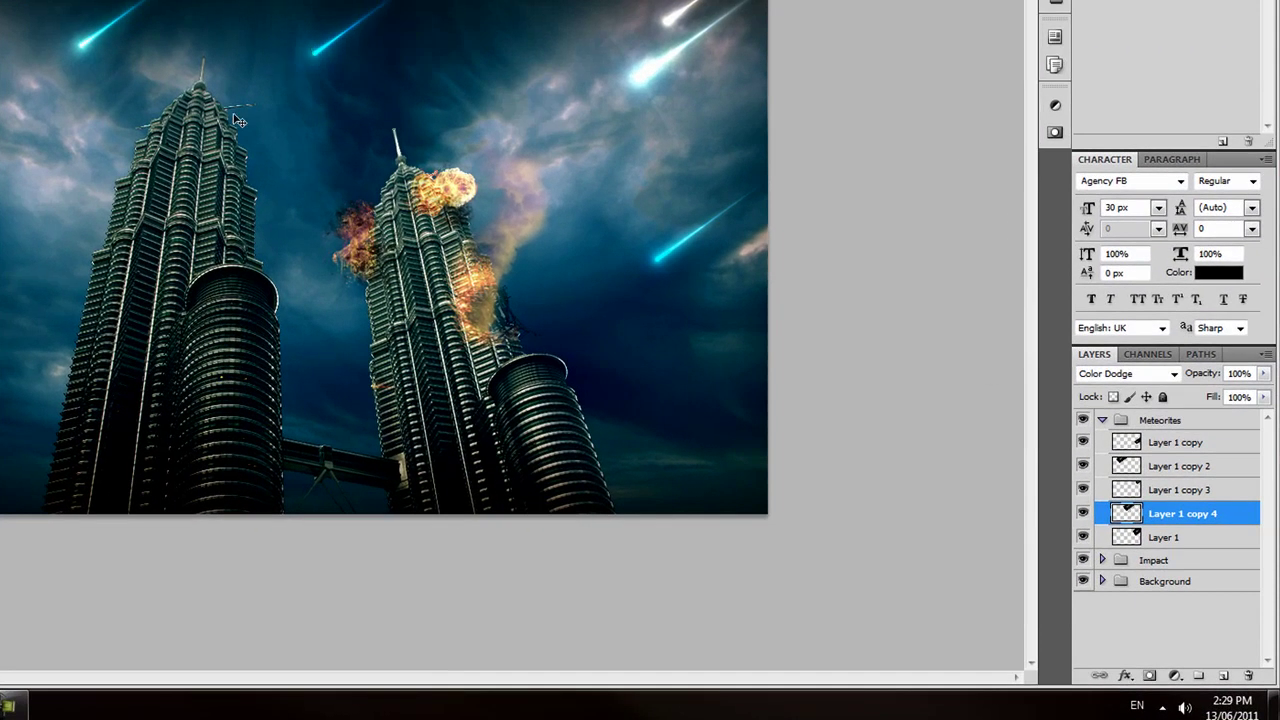
{"action": "left_click_drag", "start_coordinate": [1176, 518], "coordinate": [1222, 677]}
{"action": "left_click_drag", "start_coordinate": [336, 56], "coordinate": [365, 245]}
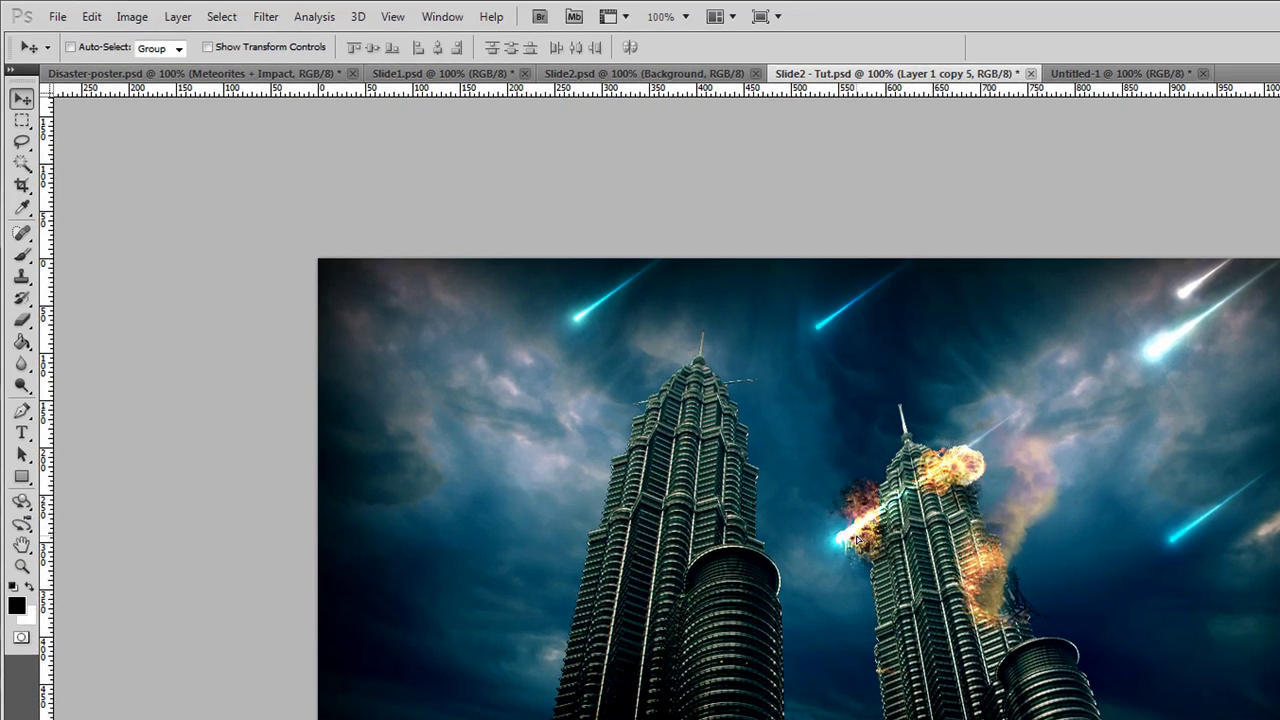
- Nudge Layer 1 copy 5, scale it to about 102%, and rotate it 2.59° clockwise
{"action": "left_click_drag", "start_coordinate": [857, 541], "coordinate": [849, 545]}
{"action": "key", "text": "ctrl+t"}
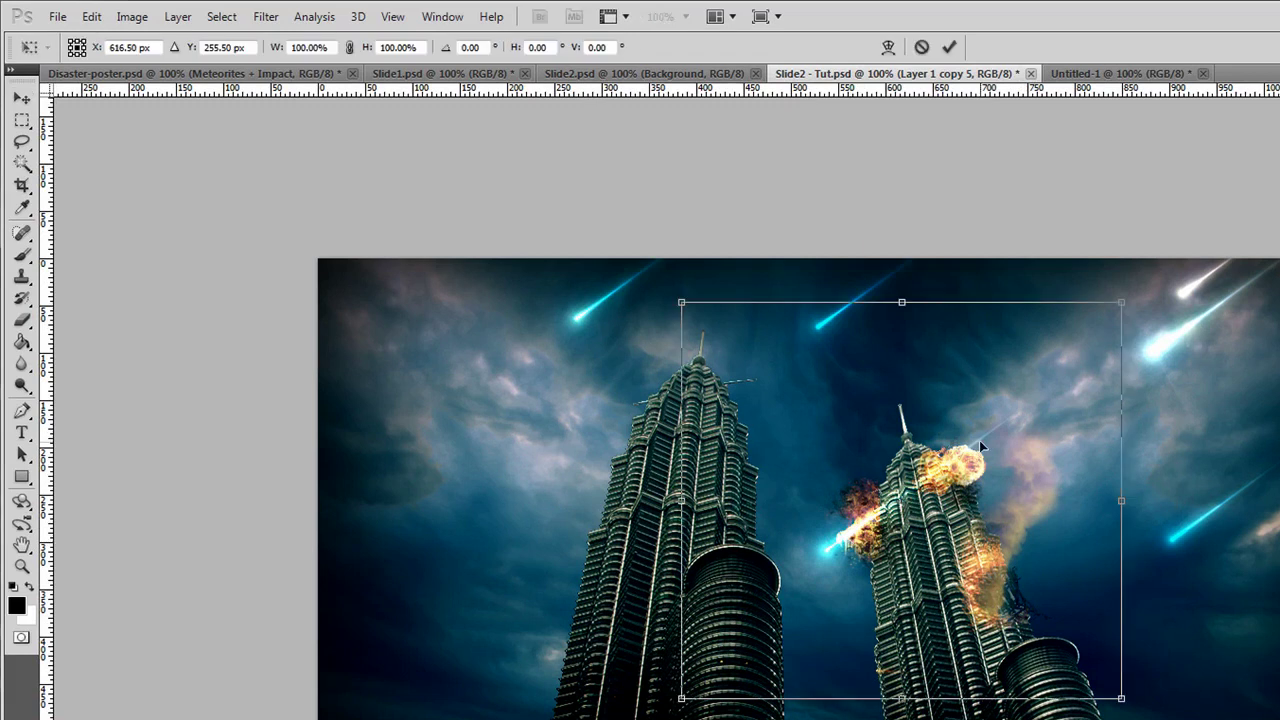
{"action": "left_click_drag", "start_coordinate": [1128, 300], "coordinate": [1160, 266]}
{"action": "key", "text": "Return"}
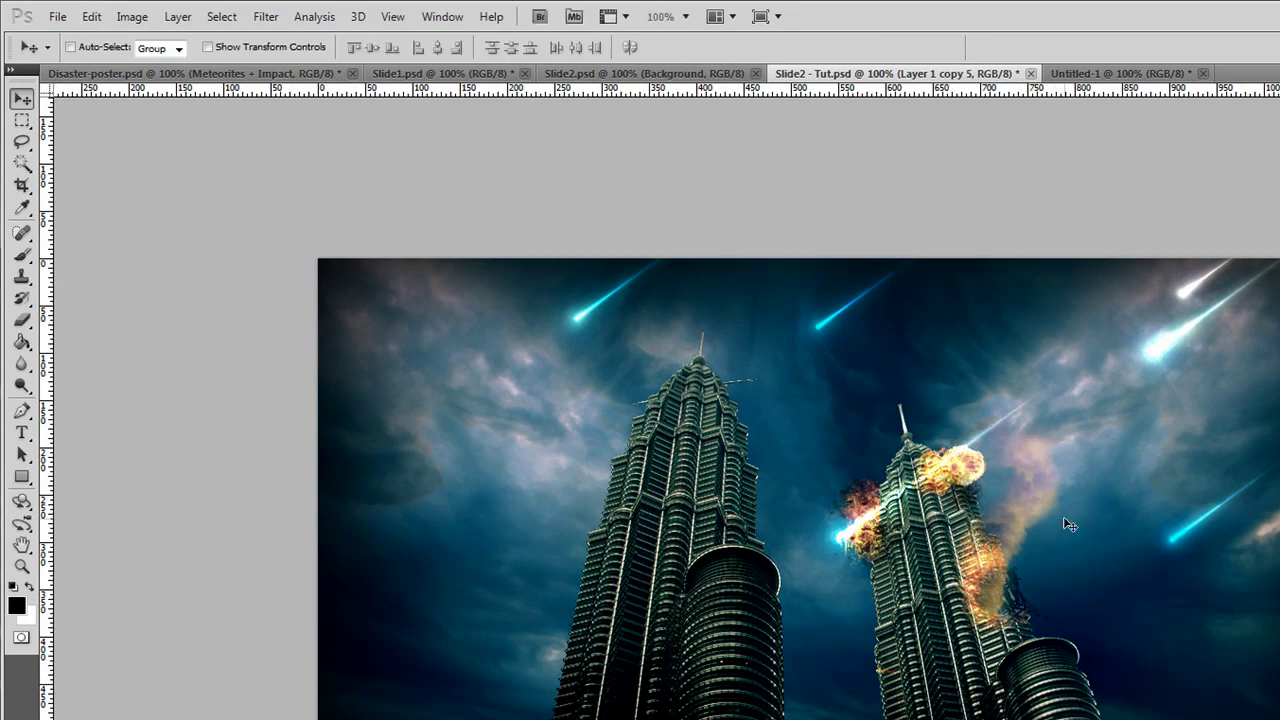
{"action": "key", "text": "ctrl+t"}
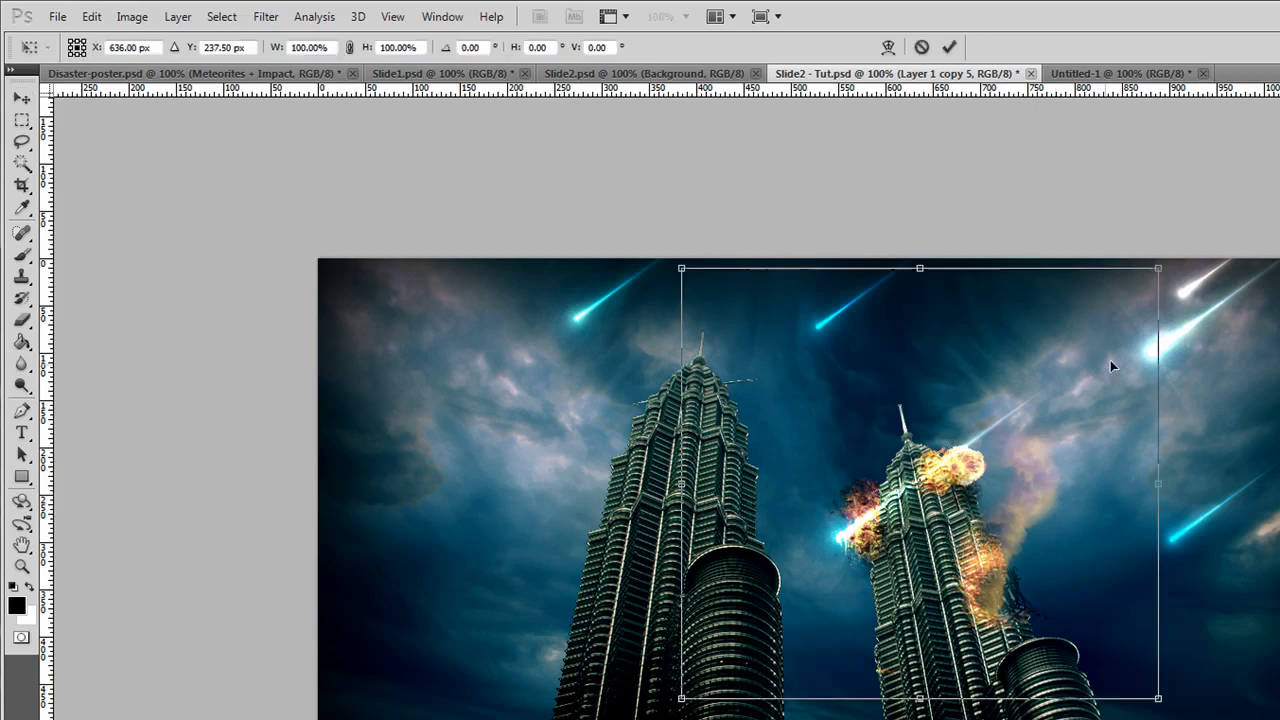
{"action": "left_click_drag", "start_coordinate": [1214, 224], "coordinate": [1218, 244]}
{"action": "key", "text": "Return"}
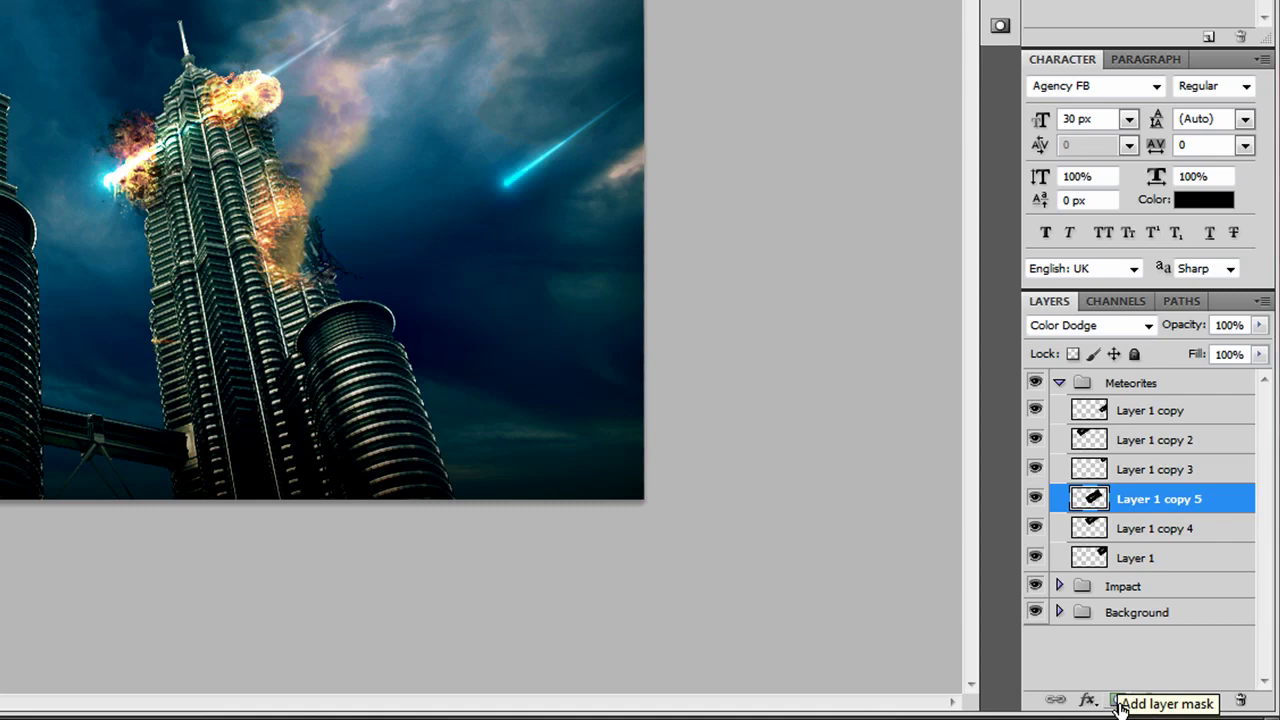
- Add a layer mask to Layer 1 copy 5 and zoom to 300% on the tower meteor
{"action": "left_click", "coordinate": [1119, 702]}
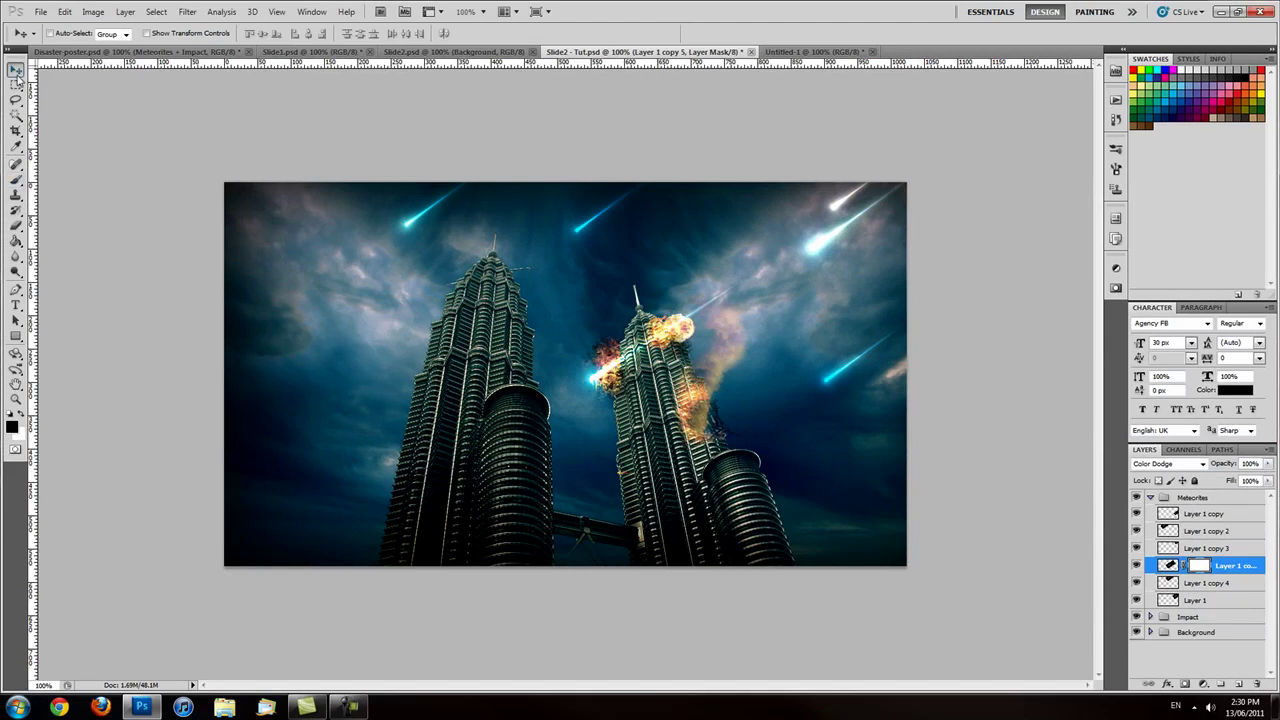
{"action": "key", "text": "ctrl+plus"}
{"action": "key", "text": "ctrl+plus"}
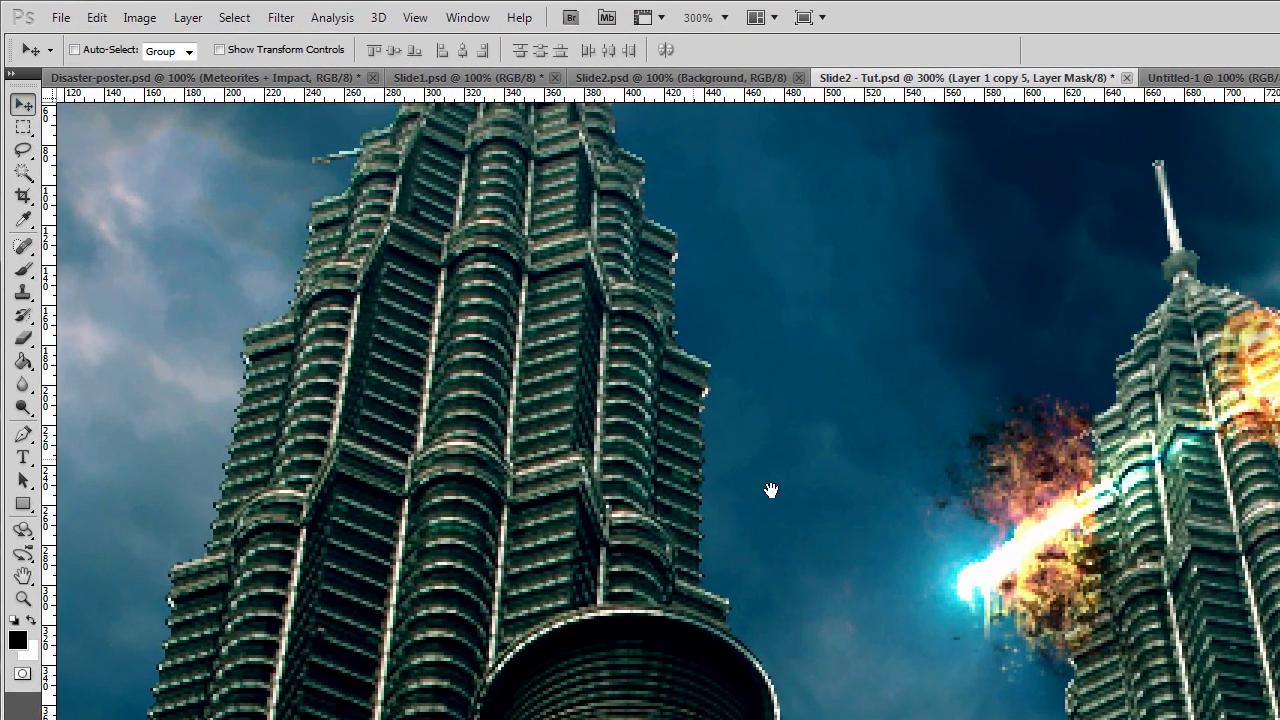
{"action": "left_click_drag", "start_coordinate": [984, 590], "coordinate": [838, 504]}
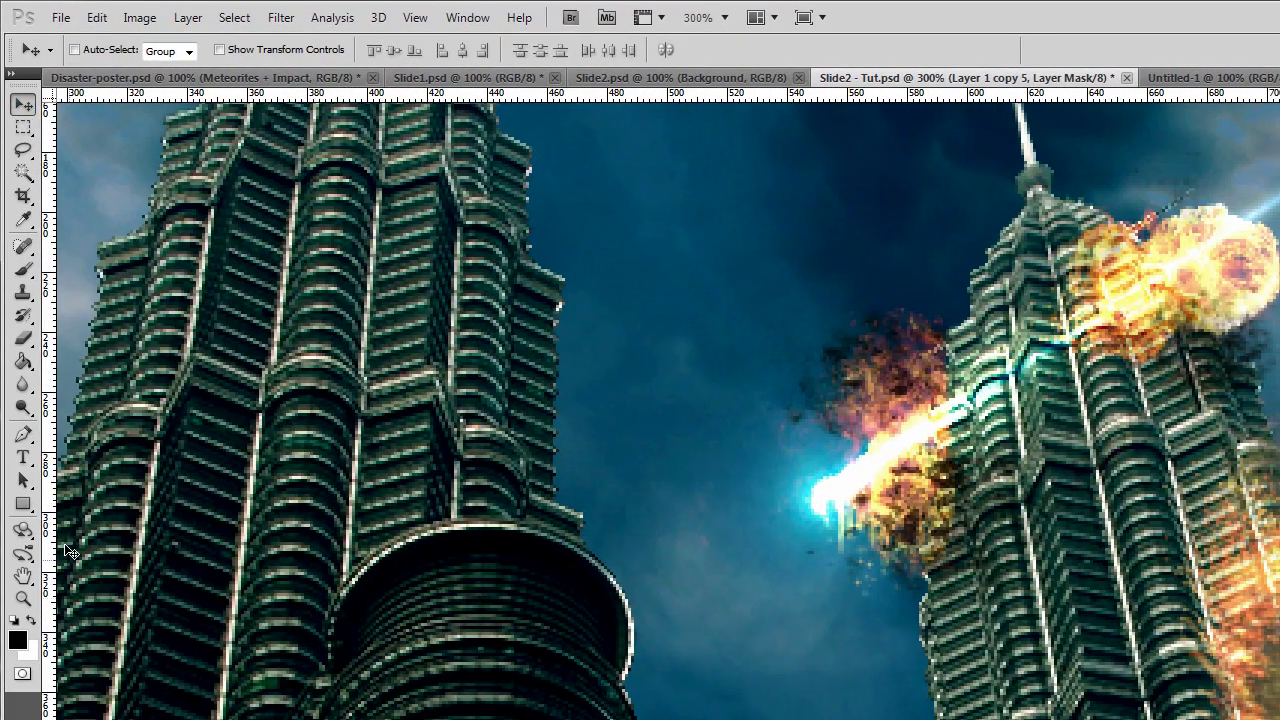
- With a soft 25 px brush, paint black on the mask where the meteor meets the tower
{"action": "left_click", "coordinate": [23, 268]}
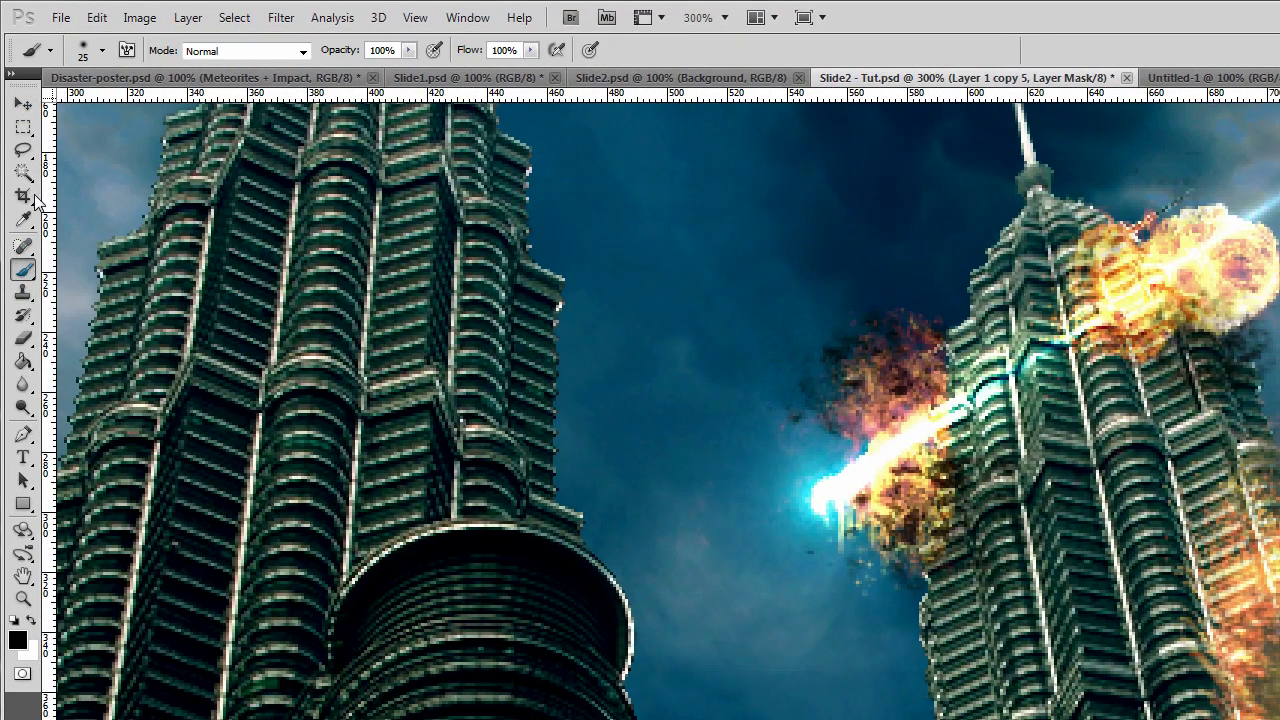
{"action": "left_click", "coordinate": [86, 55]}
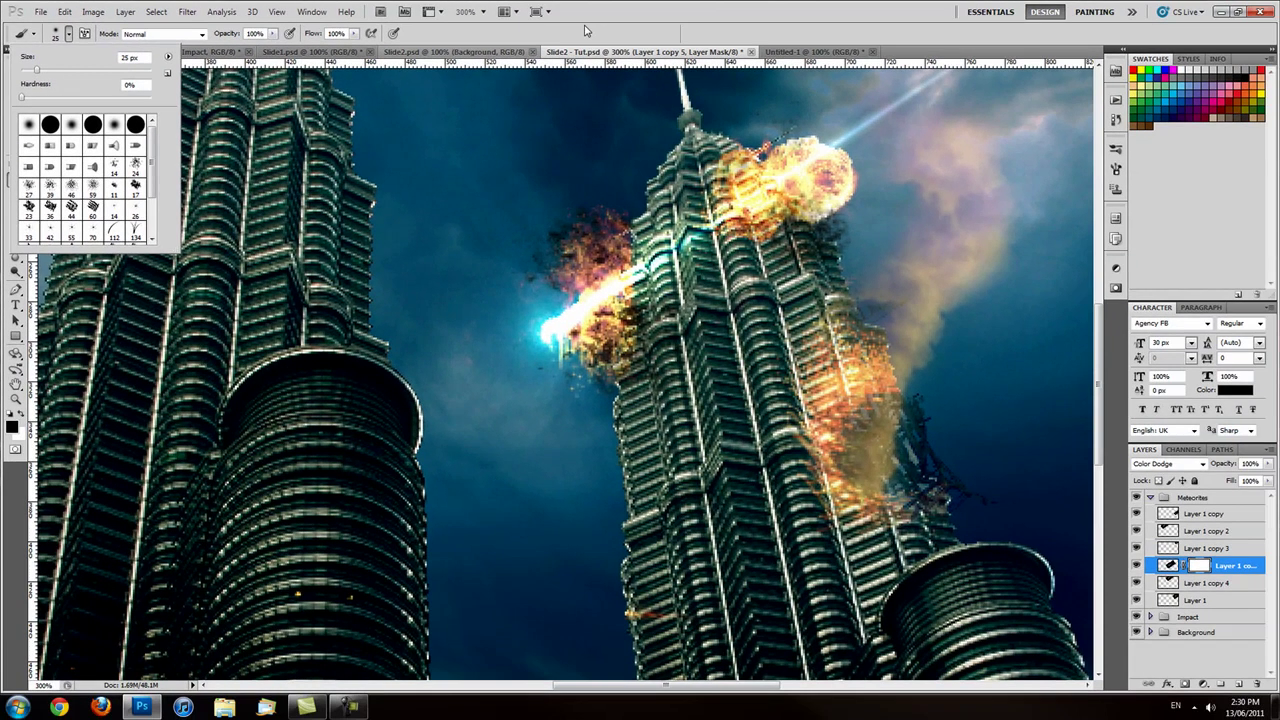
{"action": "left_click", "coordinate": [586, 30]}
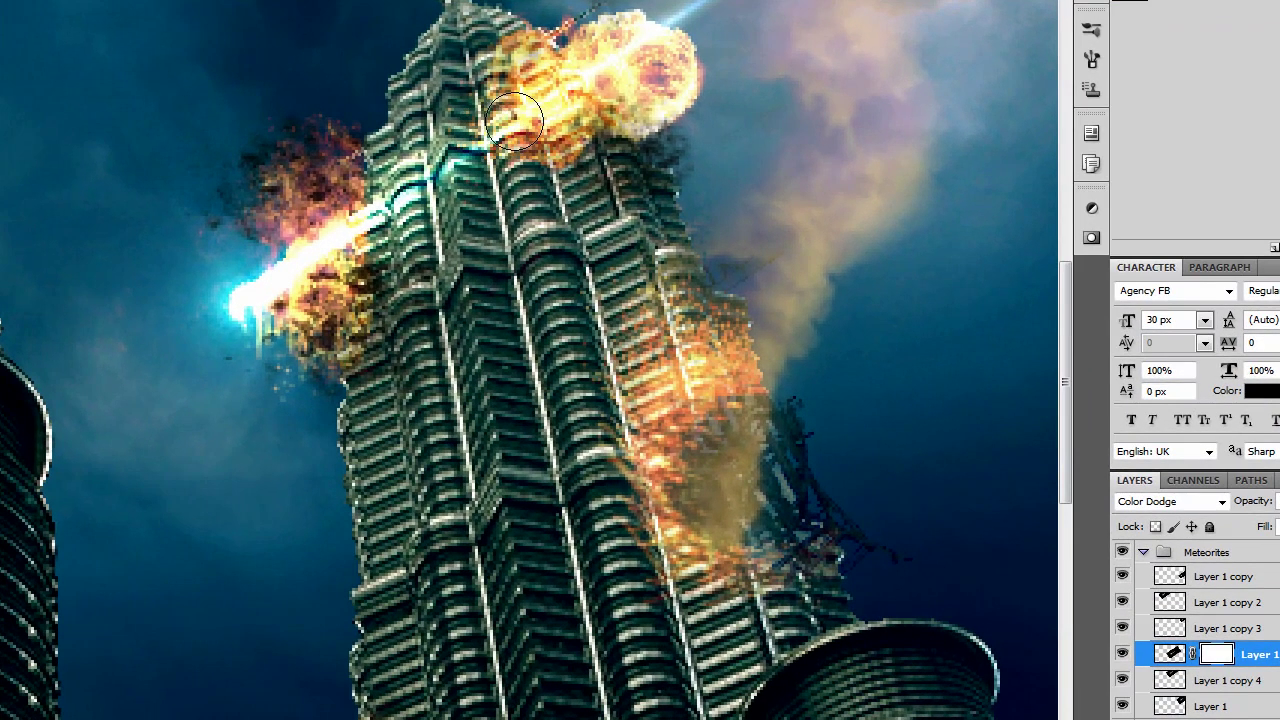
{"action": "mouse_move", "coordinate": [515, 120]}
{"action": "left_mouse_down"}
{"action": "mouse_move", "coordinate": [309, 262]}
{"action": "mouse_move", "coordinate": [430, 203]}
{"action": "mouse_move", "coordinate": [649, 55]}
{"action": "mouse_move", "coordinate": [402, 197]}
{"action": "mouse_move", "coordinate": [290, 280]}
{"action": "mouse_move", "coordinate": [361, 244]}
{"action": "mouse_move", "coordinate": [321, 260]}
{"action": "mouse_move", "coordinate": [365, 288]}
{"action": "left_mouse_up"}
{"action": "key", "text": "ctrl+z"}
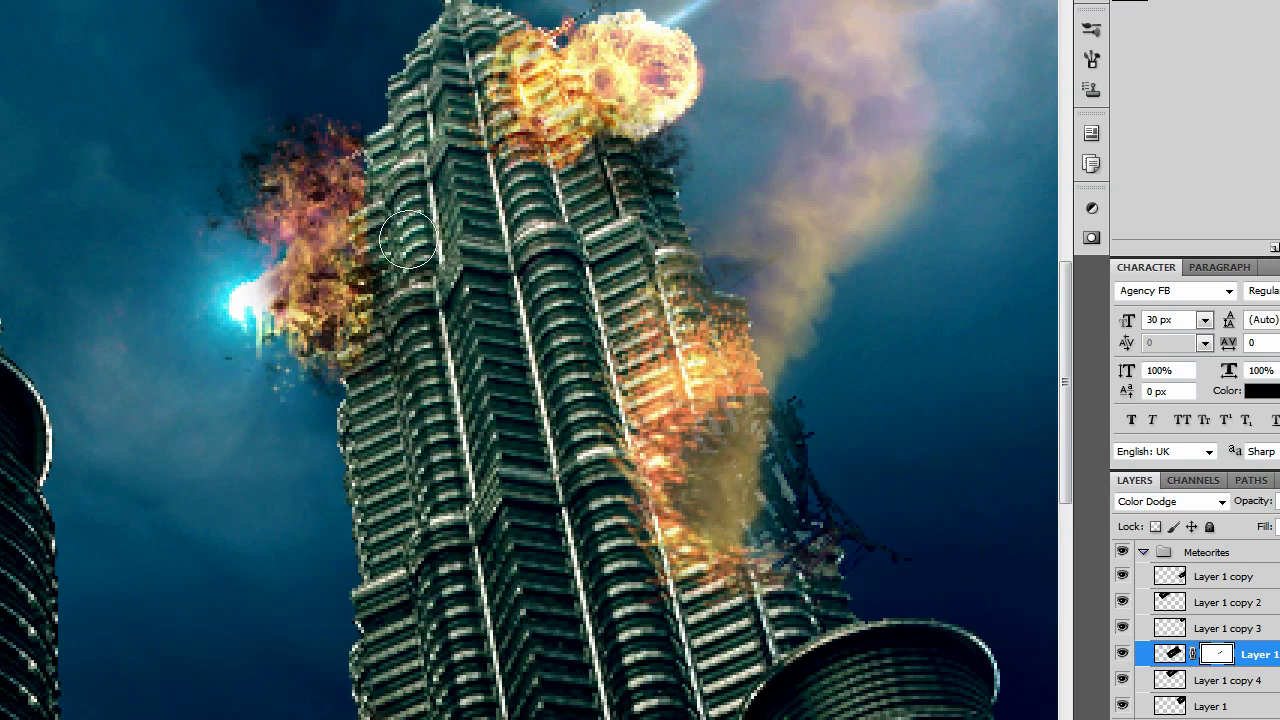
{"action": "key", "text": "x"}
{"action": "scroll", "coordinate": [400, 400], "scroll_direction": "up", "scroll_amount": 4}
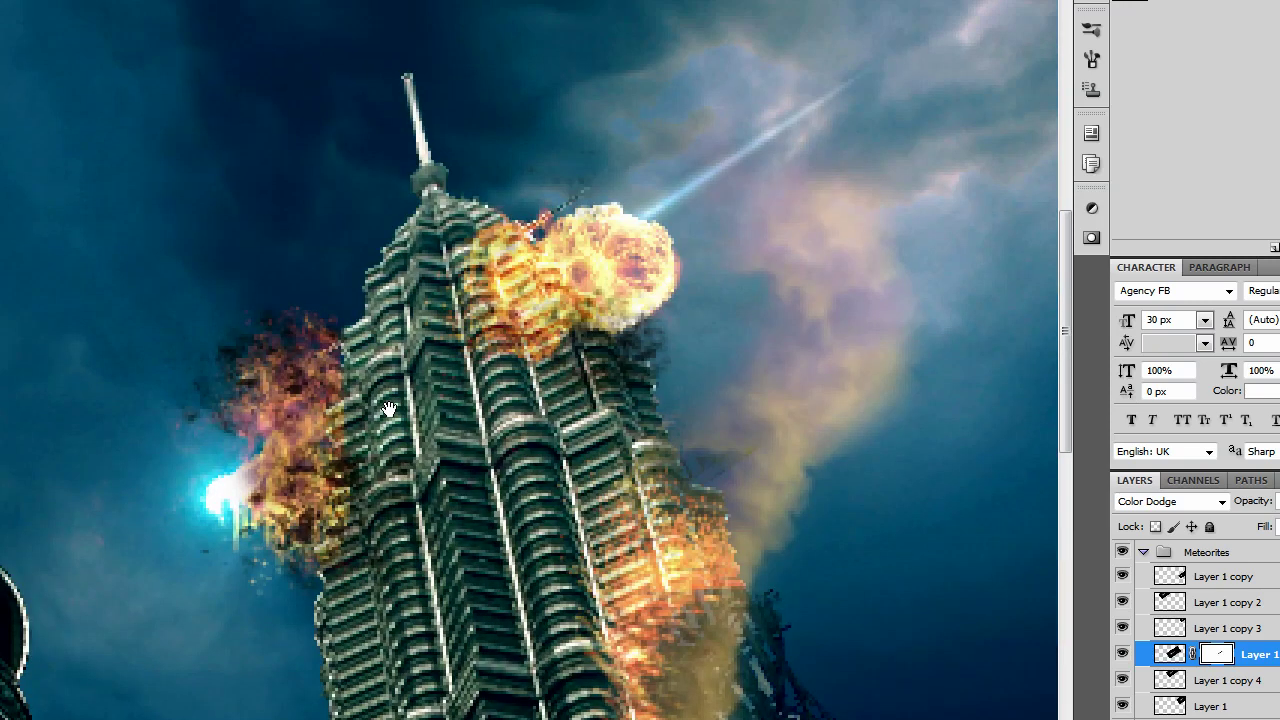
{"action": "scroll", "coordinate": [421, 390], "scroll_direction": "down", "scroll_amount": 3}
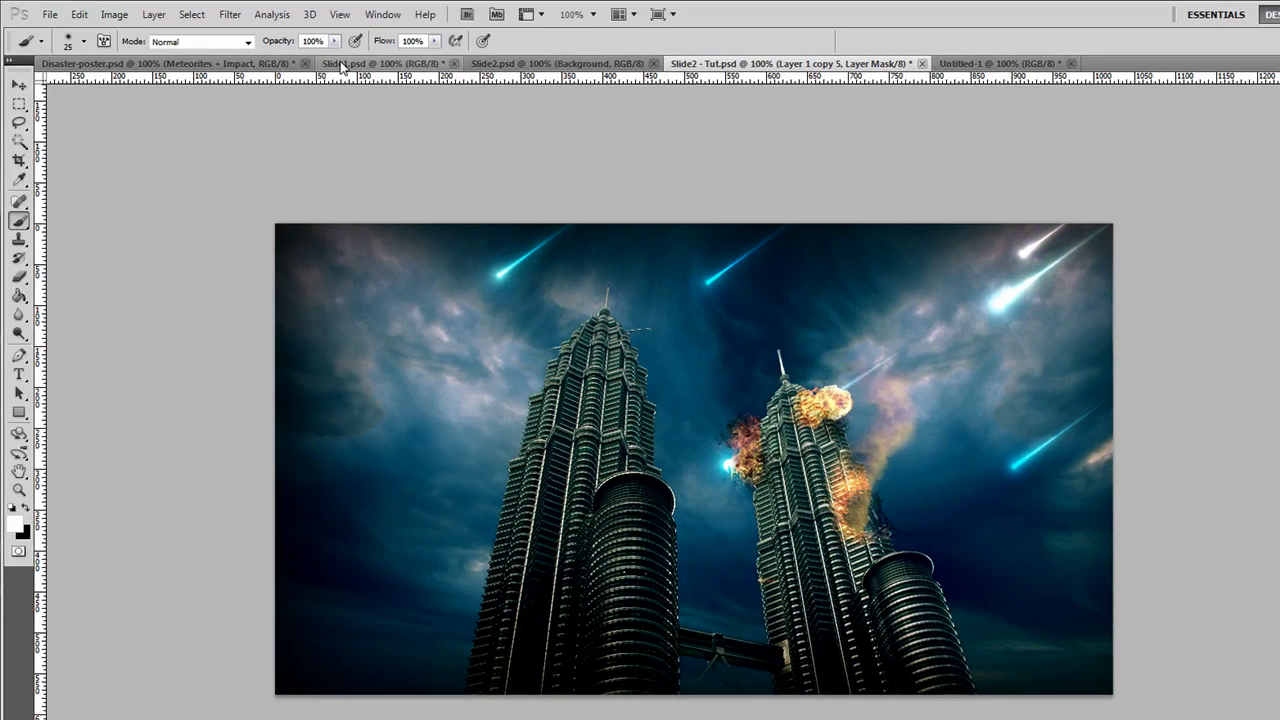
- Switch from Slide1.psd to the Disaster-poster.psd document
{"action": "left_click", "coordinate": [340, 64]}
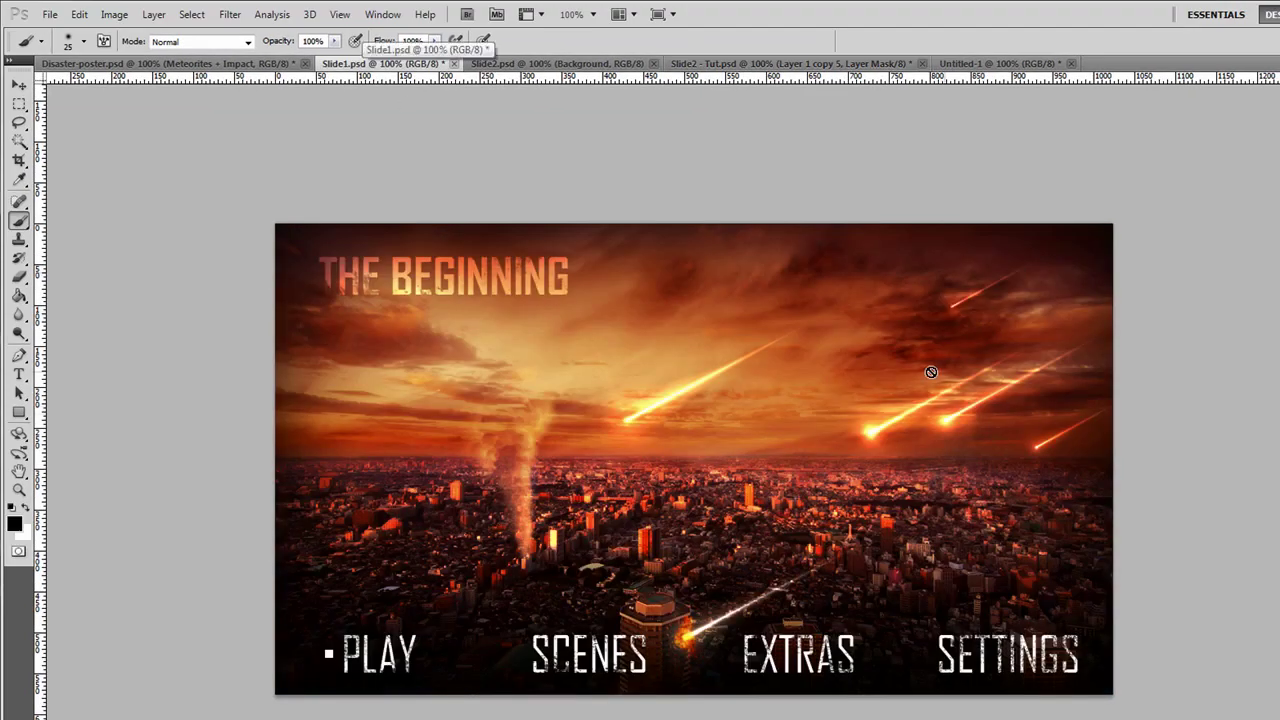
{"action": "left_click", "coordinate": [185, 63]}
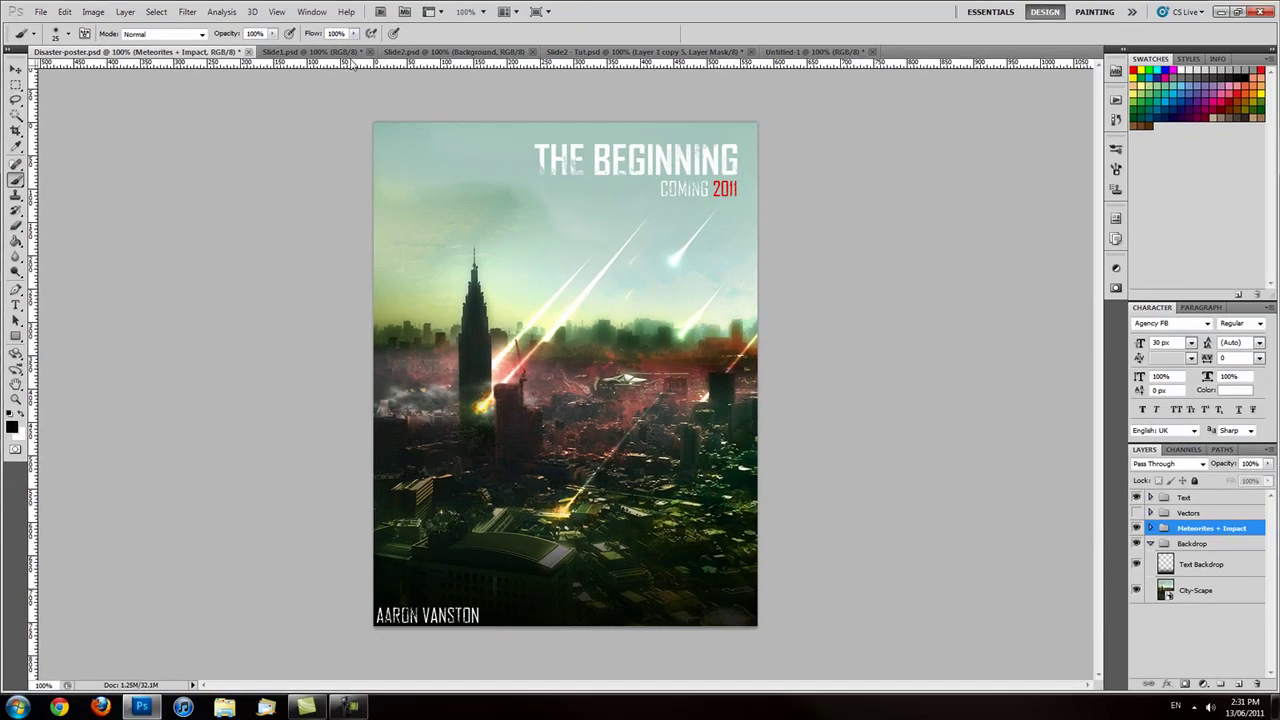
- Cycle through the Slide1, Slide2 and Disaster-poster documents, ending on Slide2.psd
{"action": "left_click", "coordinate": [345, 51]}
{"action": "left_click", "coordinate": [407, 52]}
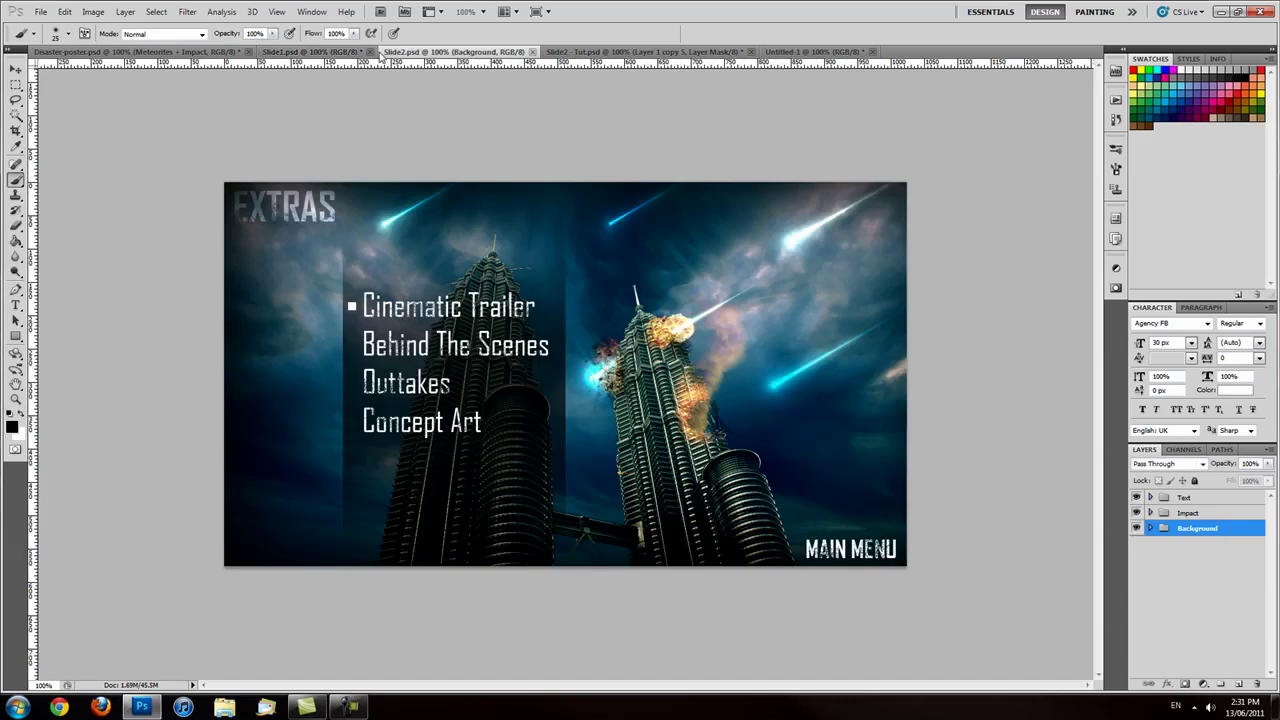
{"action": "left_click", "coordinate": [166, 51]}
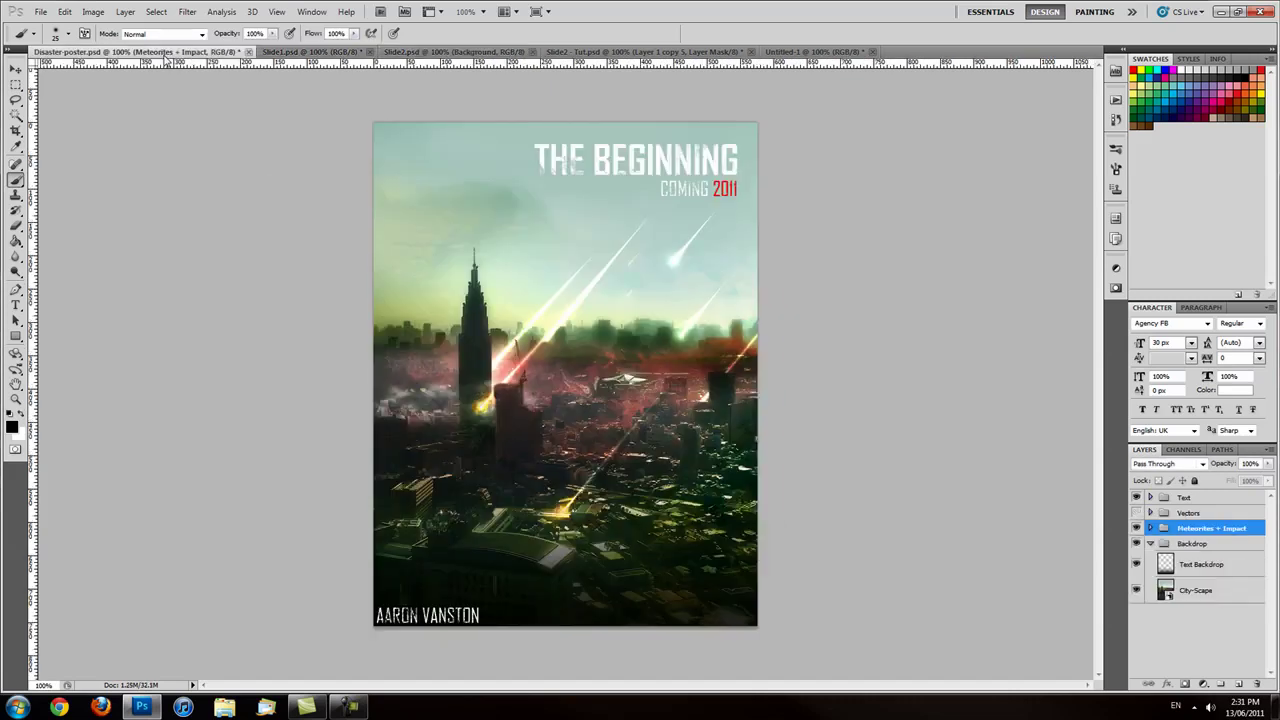
{"action": "left_click", "coordinate": [340, 51]}
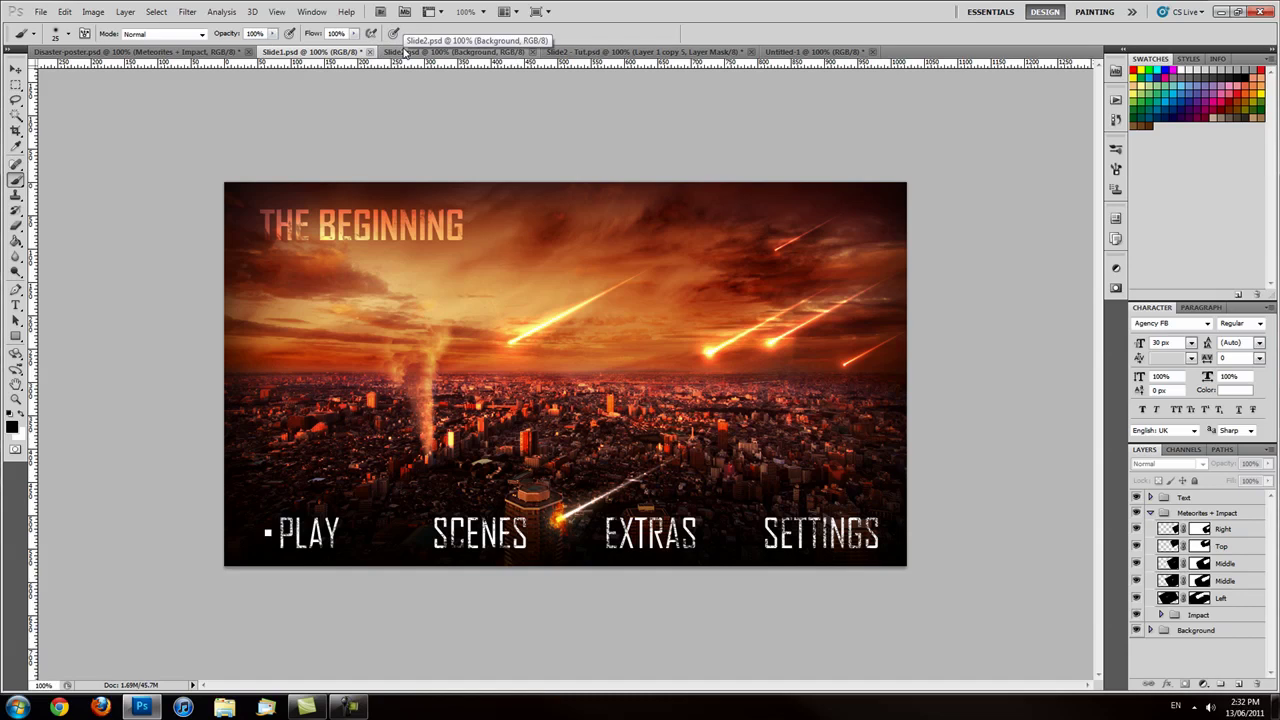
{"action": "left_click", "coordinate": [405, 52]}
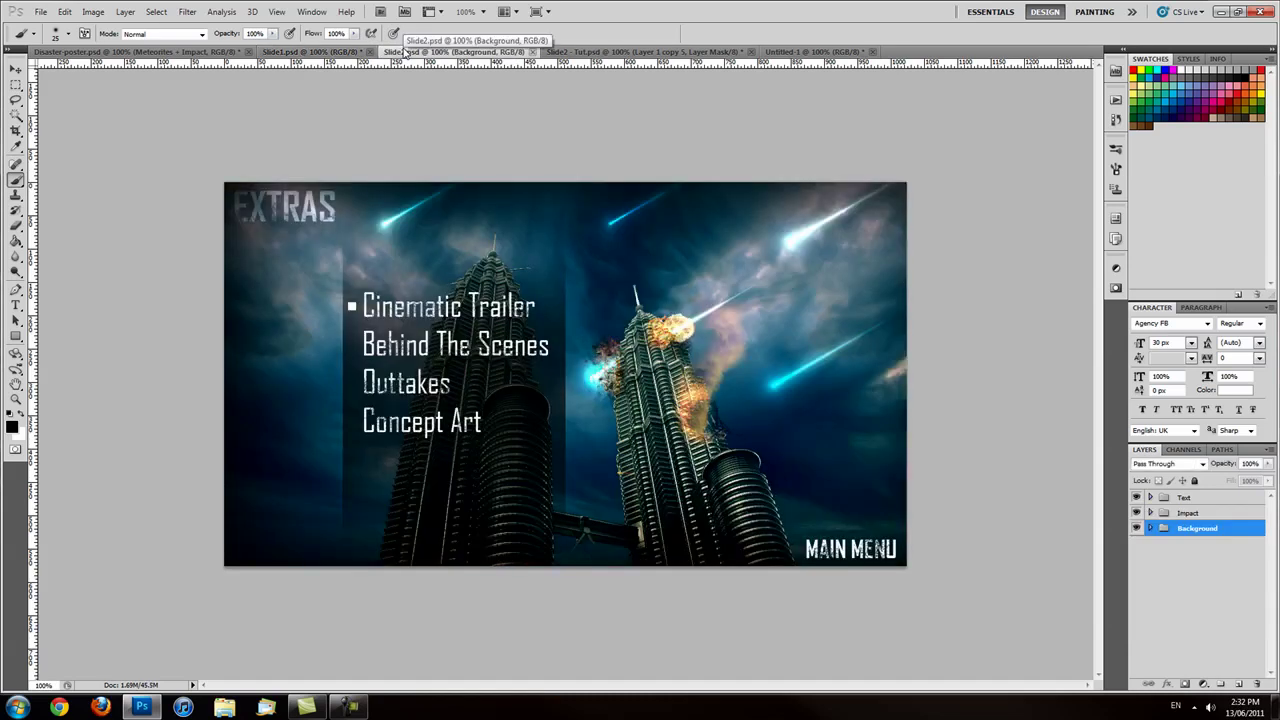